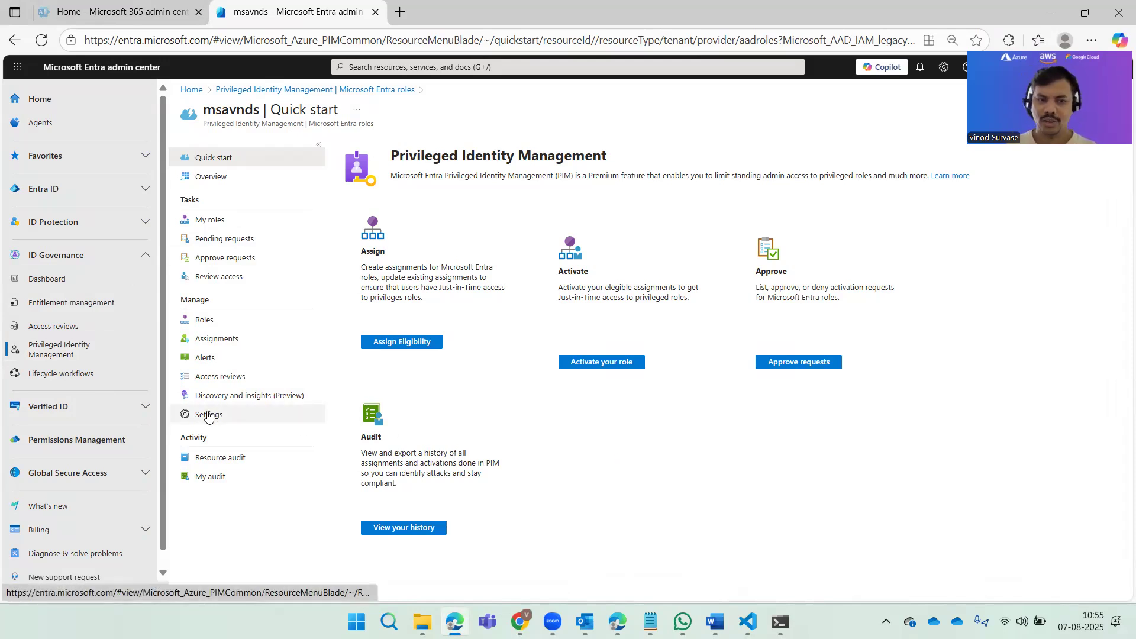
Step: Open the Microsoft Entra roles settings, look through the role list and open the User Administrator role's setting details
{"action": "left_click", "coordinate": [237, 414]}
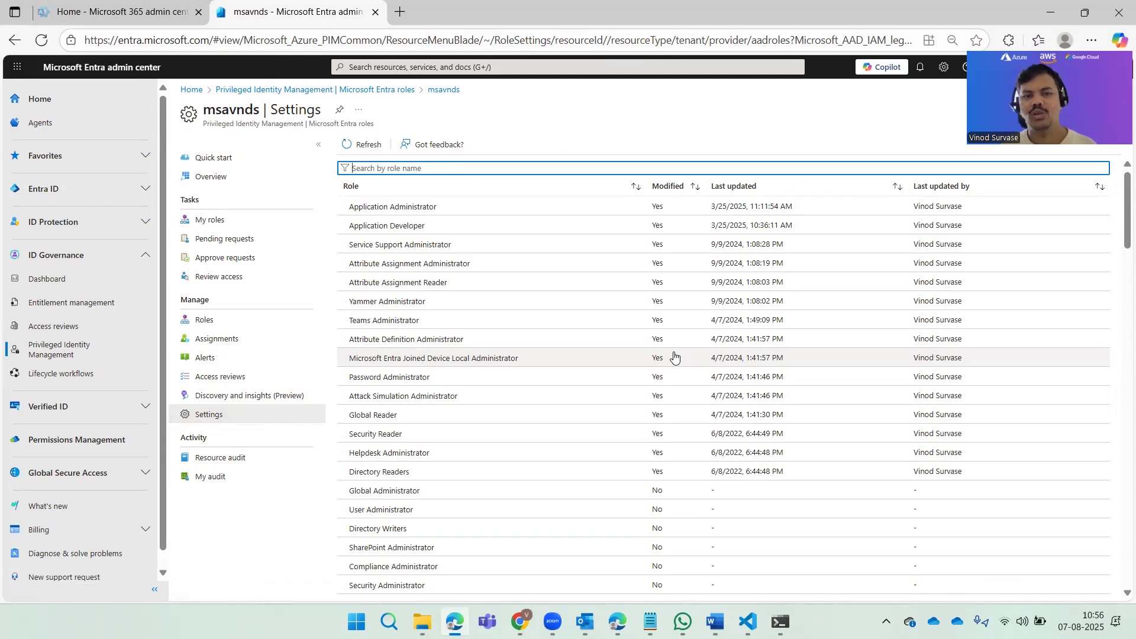
{"action": "scroll", "coordinate": [672, 355], "scroll_direction": "down", "scroll_amount": 10}
{"action": "scroll", "coordinate": [674, 362], "scroll_direction": "down", "scroll_amount": 15}
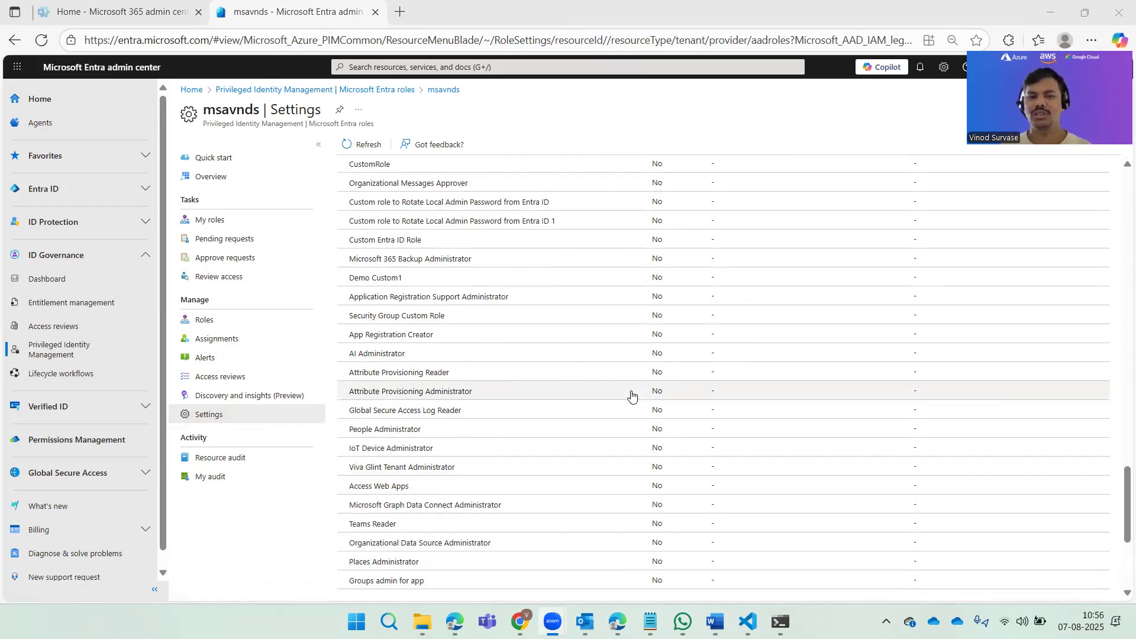
{"action": "scroll", "coordinate": [631, 396], "scroll_direction": "up", "scroll_amount": 10}
{"action": "scroll", "coordinate": [632, 396], "scroll_direction": "up", "scroll_amount": 5}
{"action": "scroll", "coordinate": [631, 395], "scroll_direction": "up", "scroll_amount": 5}
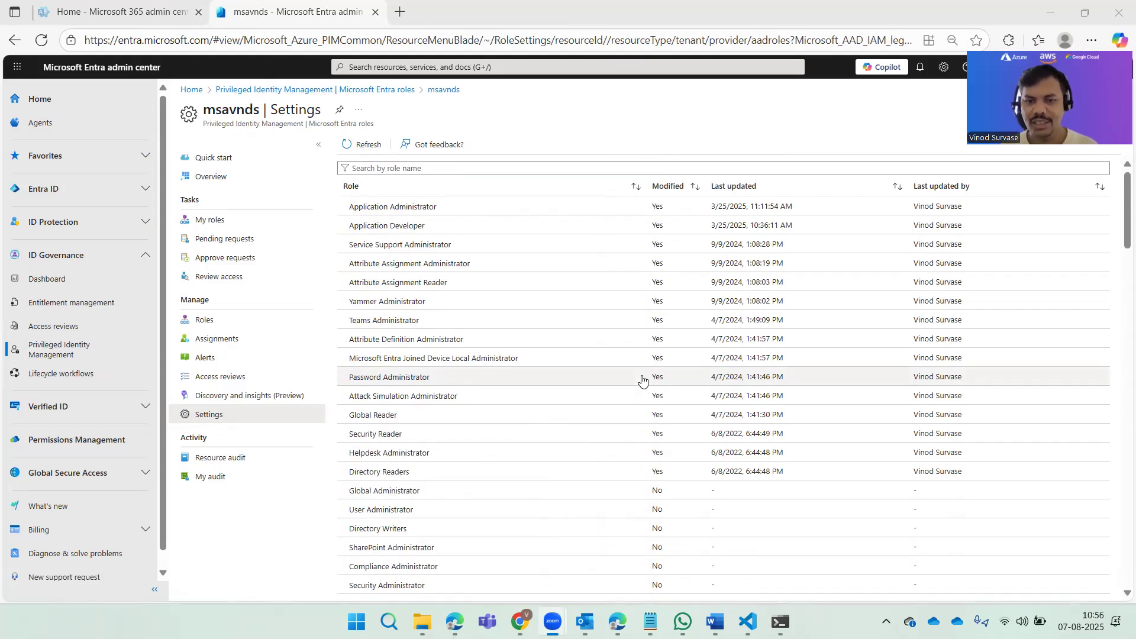
{"action": "scroll", "coordinate": [643, 380], "scroll_direction": "down", "scroll_amount": 3}
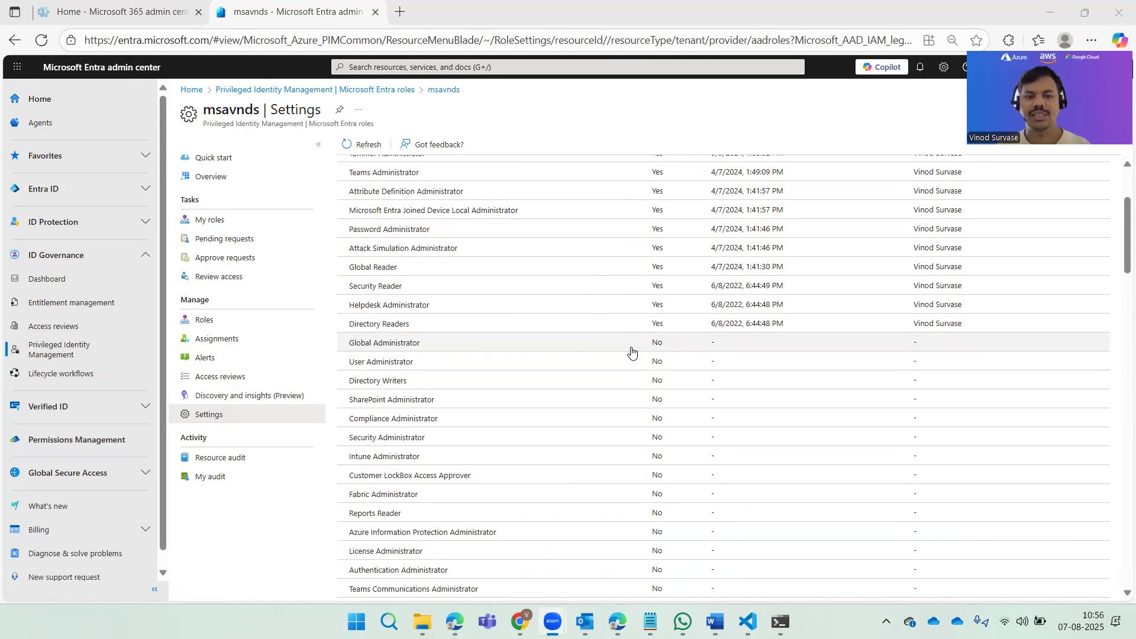
{"action": "left_click", "coordinate": [405, 364]}
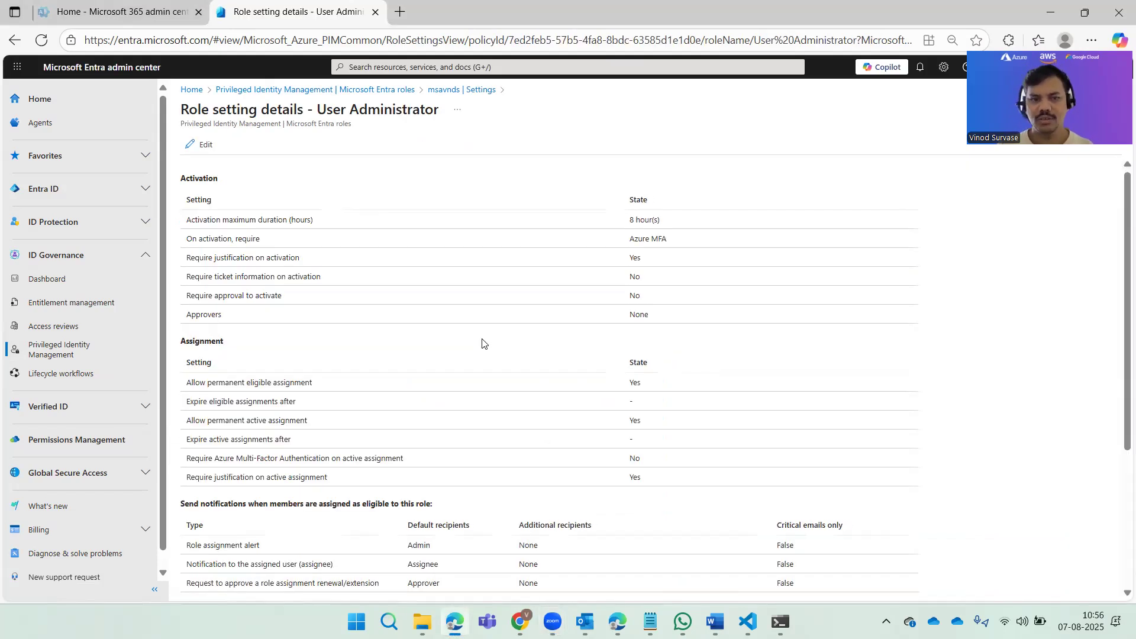
{"action": "left_click", "coordinate": [430, 91]}
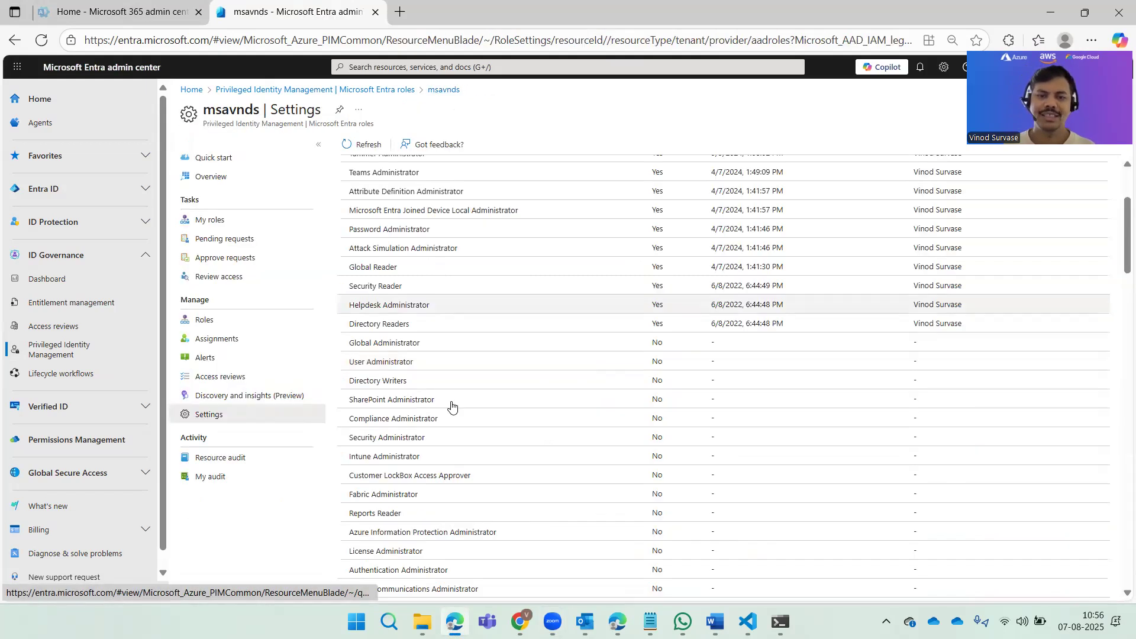
{"action": "left_click", "coordinate": [366, 363]}
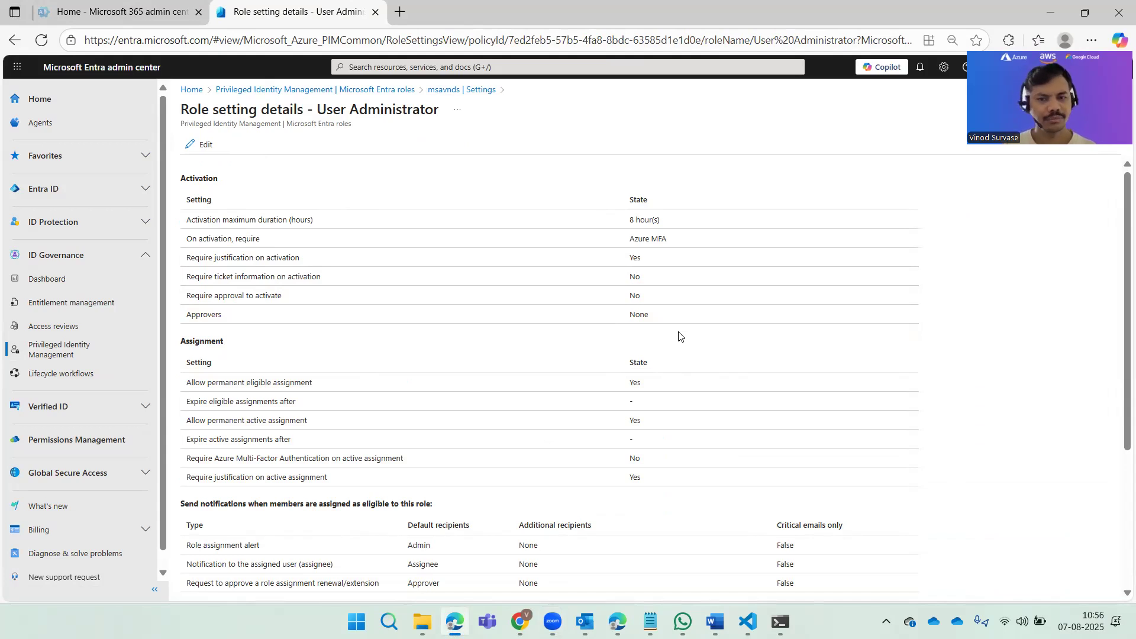
Step: Review the User Administrator role's activation, assignment and notification settings, and open them for editing
{"action": "scroll", "coordinate": [737, 361], "scroll_direction": "down", "scroll_amount": 3}
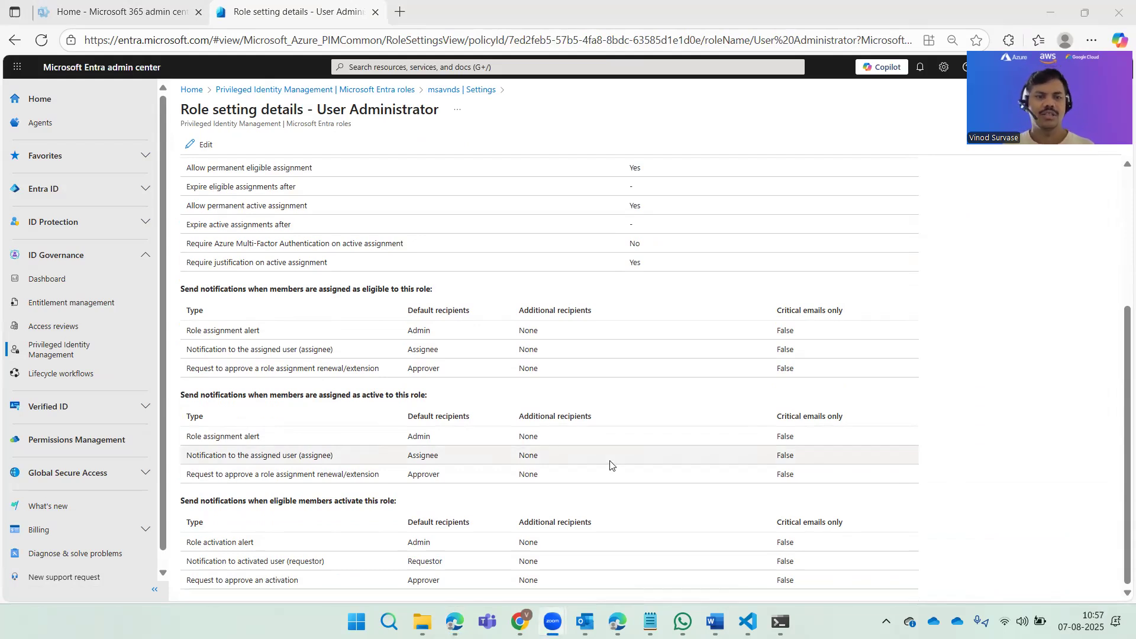
{"action": "scroll", "coordinate": [610, 465], "scroll_direction": "up", "scroll_amount": 3}
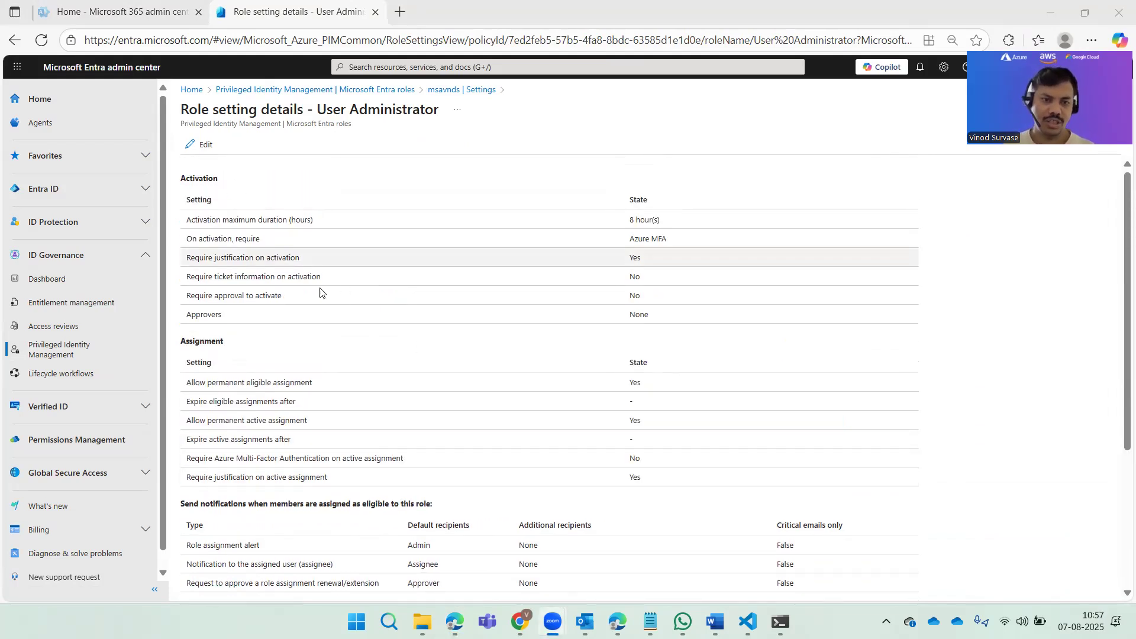
{"action": "scroll", "coordinate": [276, 355], "scroll_direction": "down", "scroll_amount": 2}
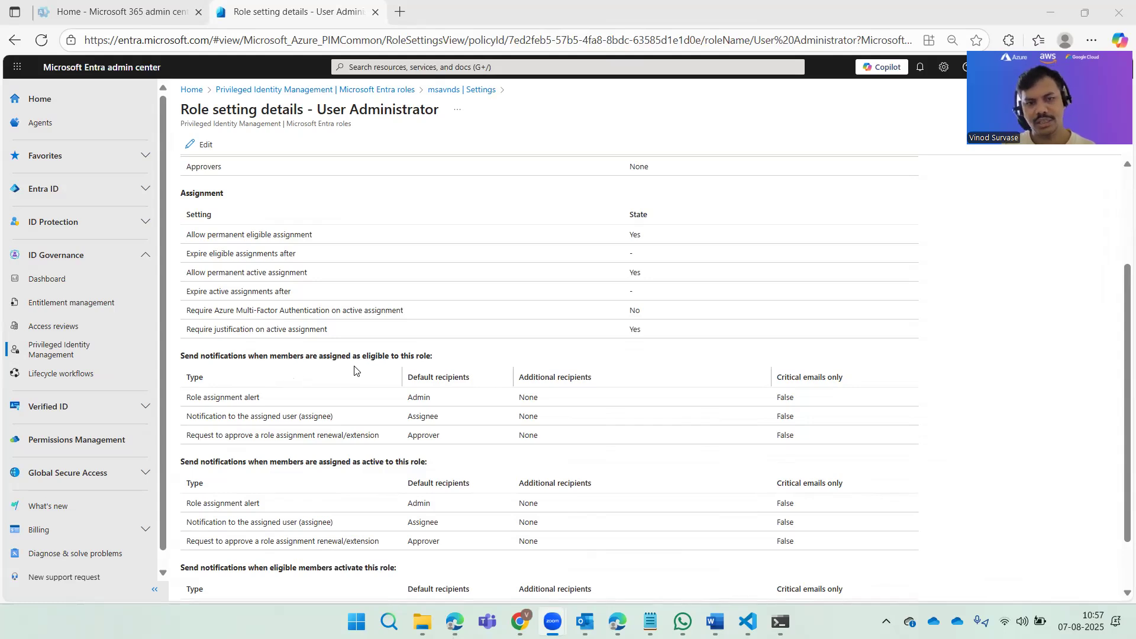
{"action": "scroll", "coordinate": [354, 371], "scroll_direction": "down", "scroll_amount": 1}
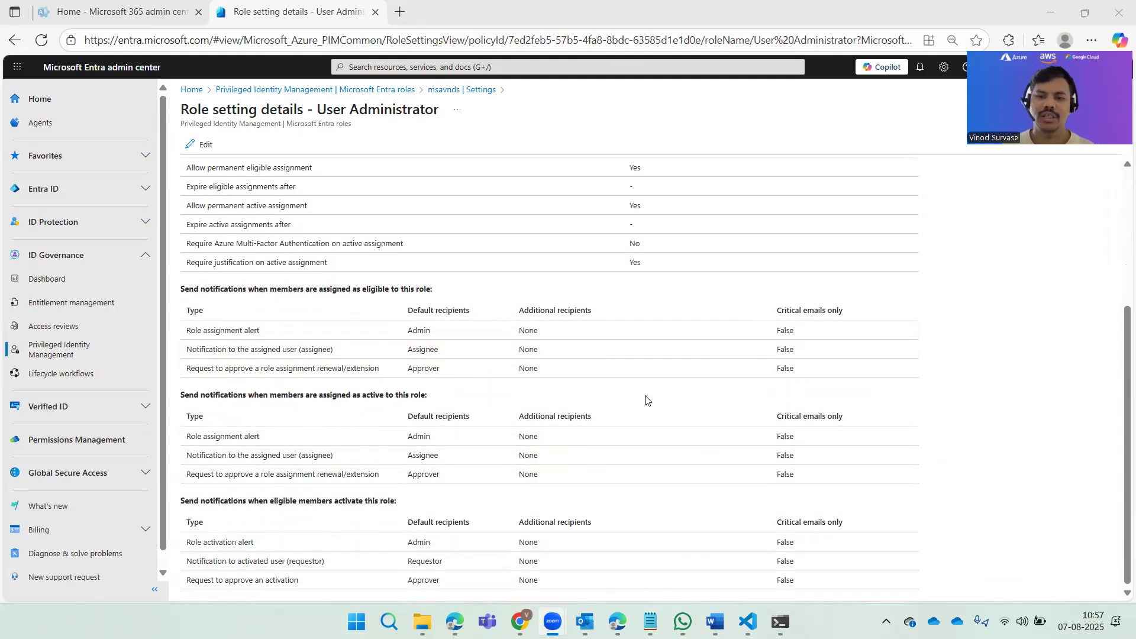
{"action": "scroll", "coordinate": [621, 449], "scroll_direction": "up", "scroll_amount": 4}
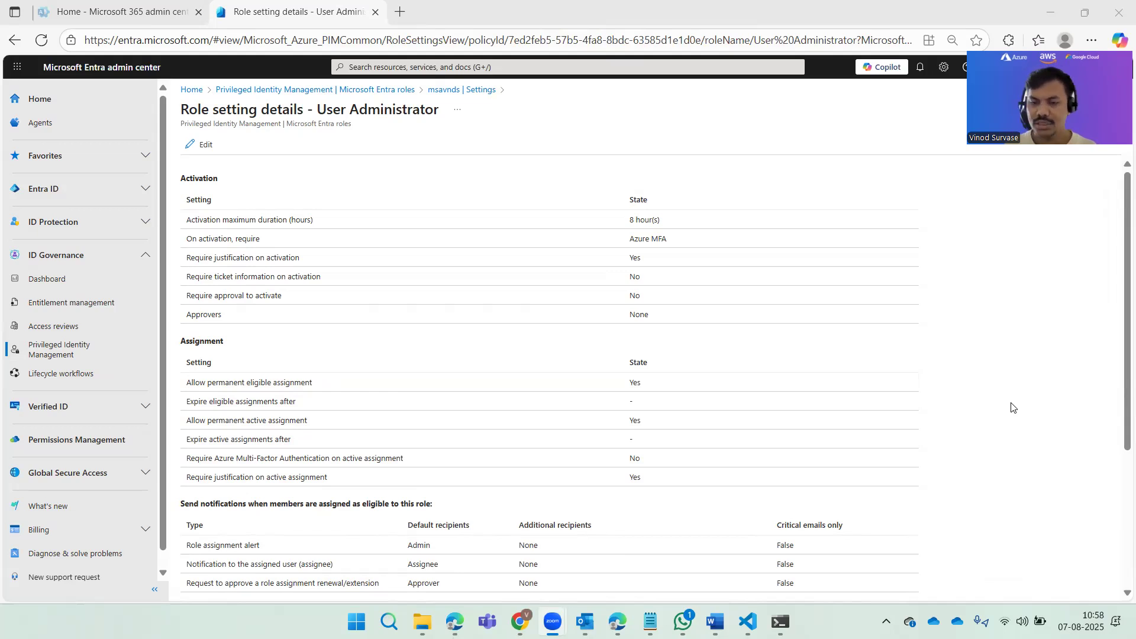
{"action": "left_click", "coordinate": [993, 397]}
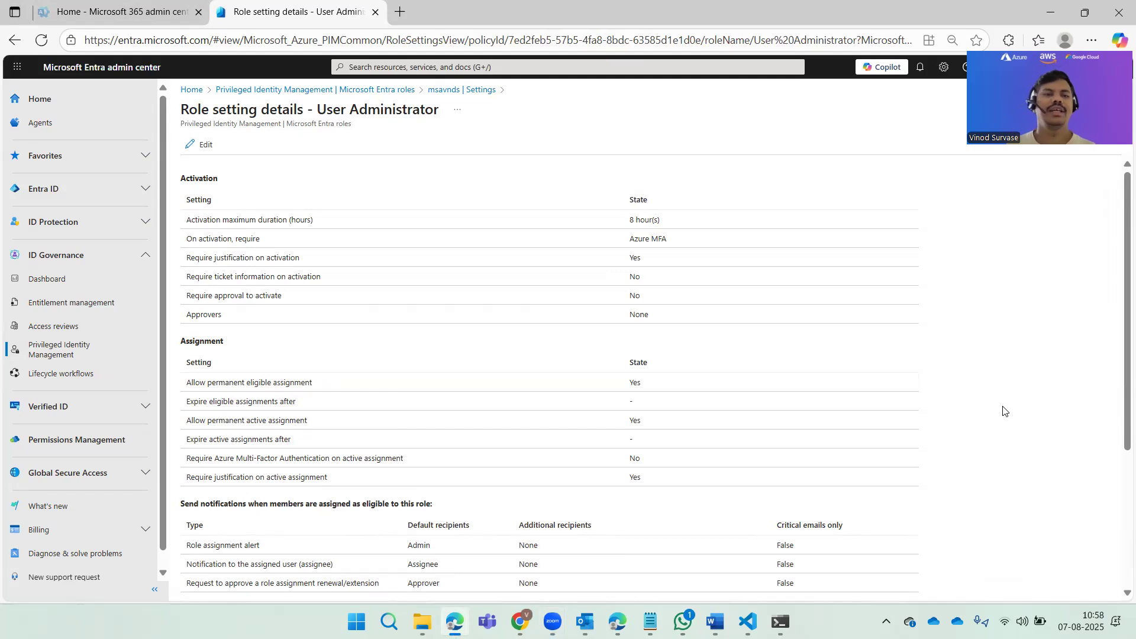
{"action": "left_click", "coordinate": [197, 145]}
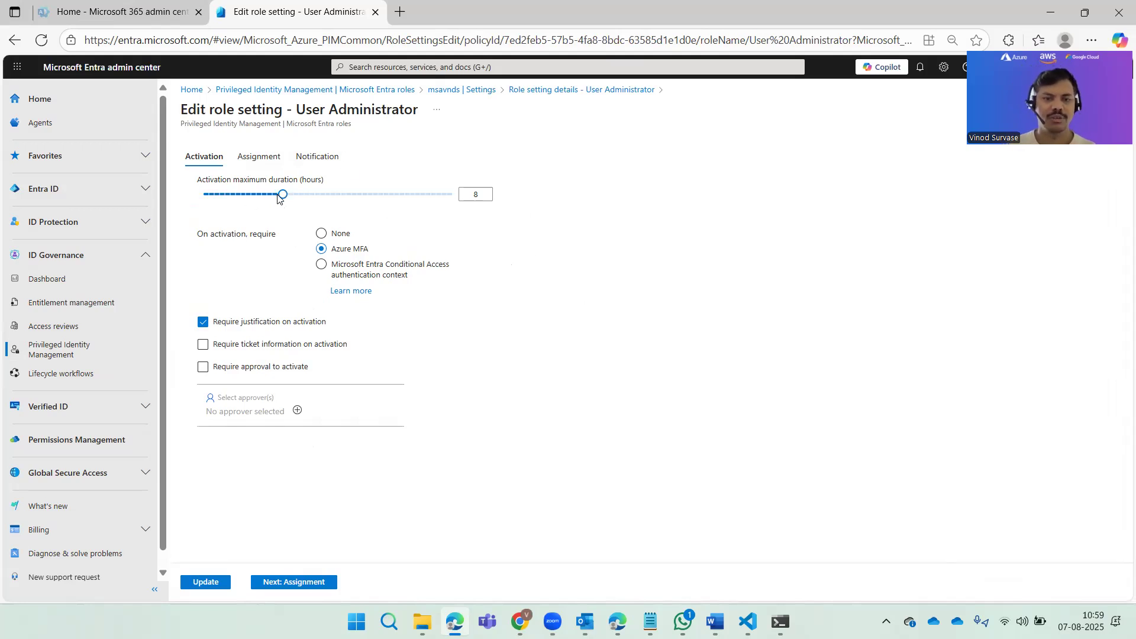
{"action": "left_click_drag", "start_coordinate": [280, 197], "coordinate": [201, 196]}
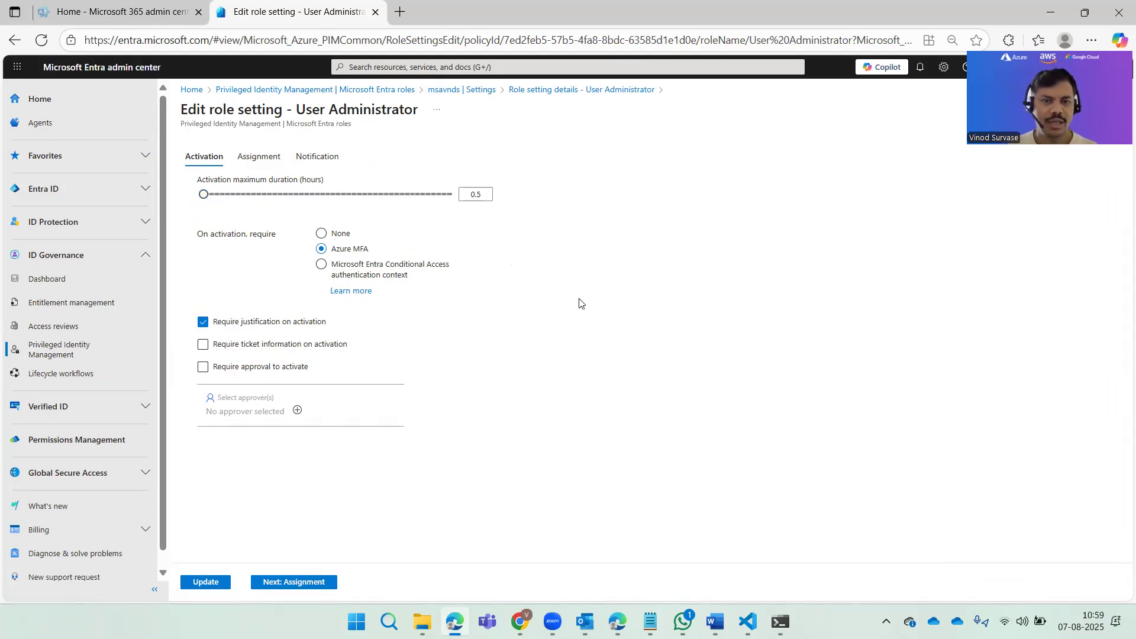
{"action": "double_click", "coordinate": [466, 195]}
{"action": "type", "text": "30"}
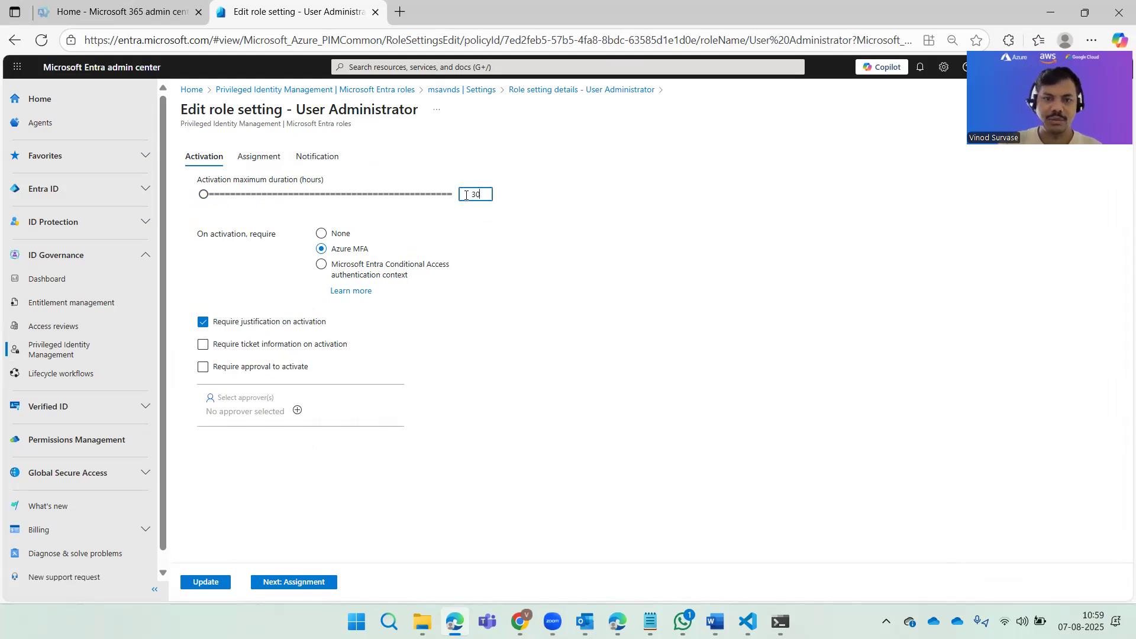
{"action": "left_click", "coordinate": [649, 240]}
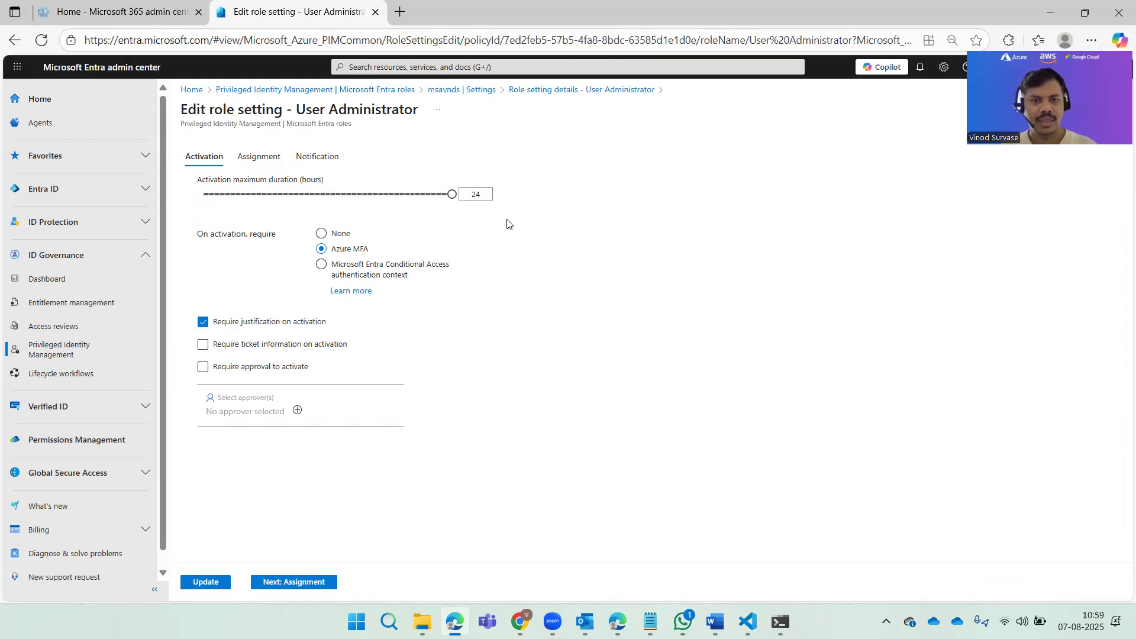
{"action": "left_click_drag", "start_coordinate": [451, 195], "coordinate": [200, 198]}
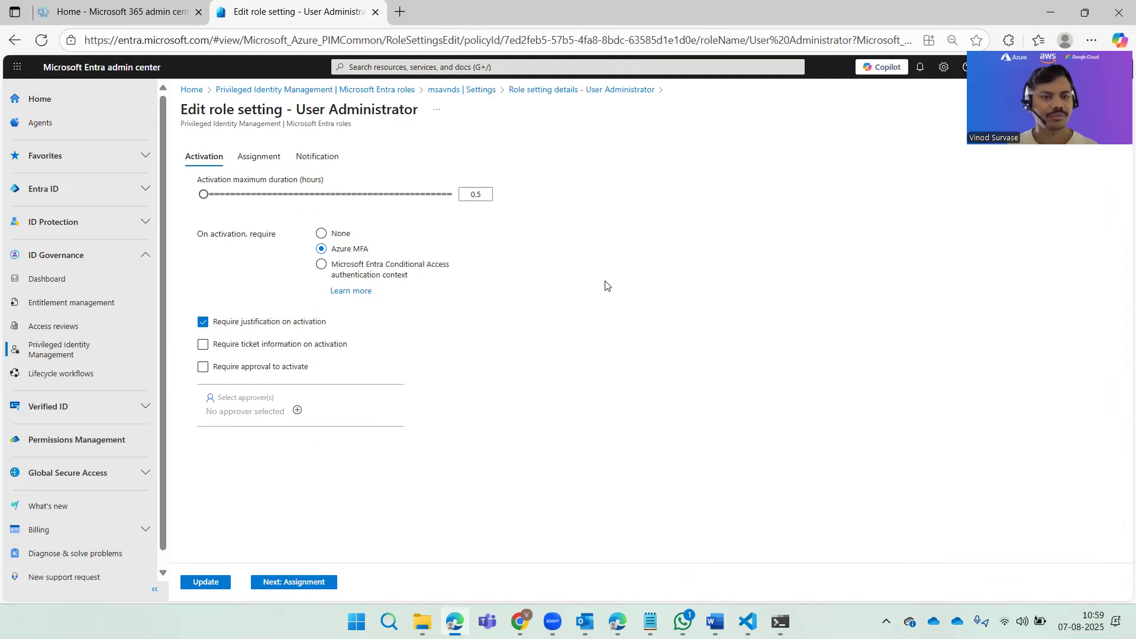
Step: Set the activation maximum duration to 3 hours and require the Conditional Access authentication context PIM Auth on activation
{"action": "mouse_move", "coordinate": [206, 194]}
{"action": "left_click_drag", "start_coordinate": [205, 194], "coordinate": [230, 212]}
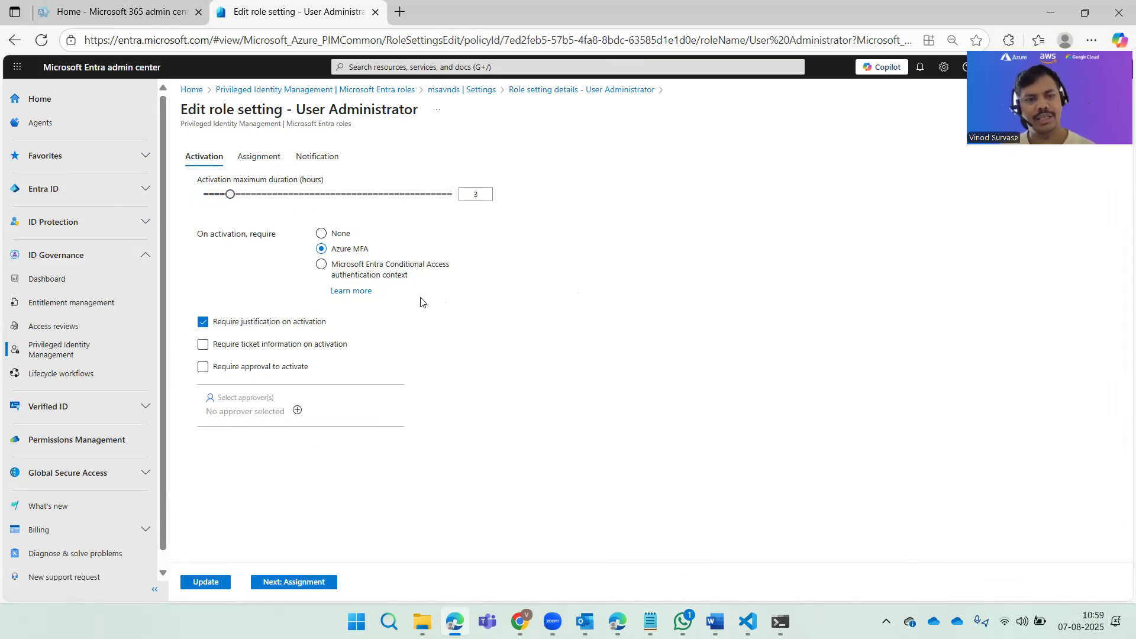
{"action": "left_click", "coordinate": [355, 274]}
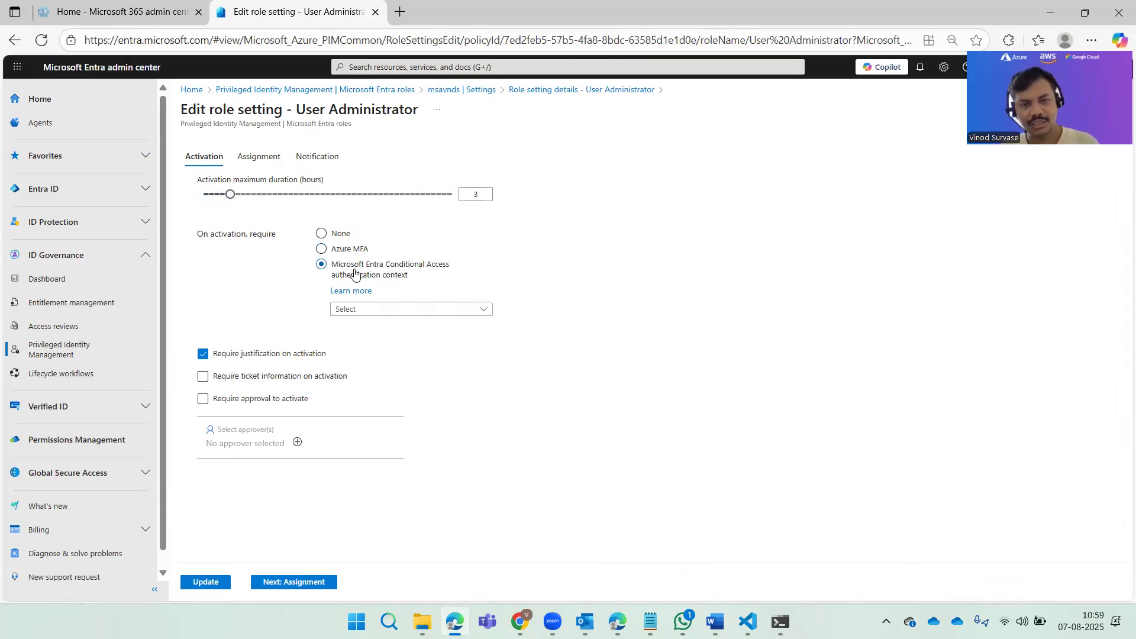
{"action": "left_click", "coordinate": [464, 314]}
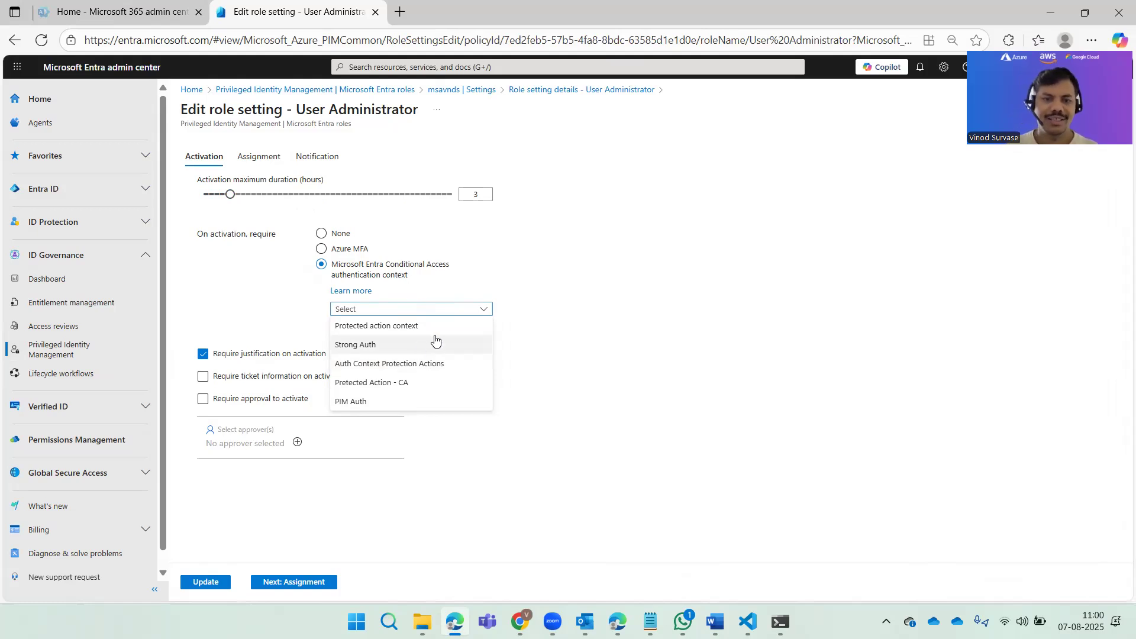
{"action": "left_click", "coordinate": [422, 403]}
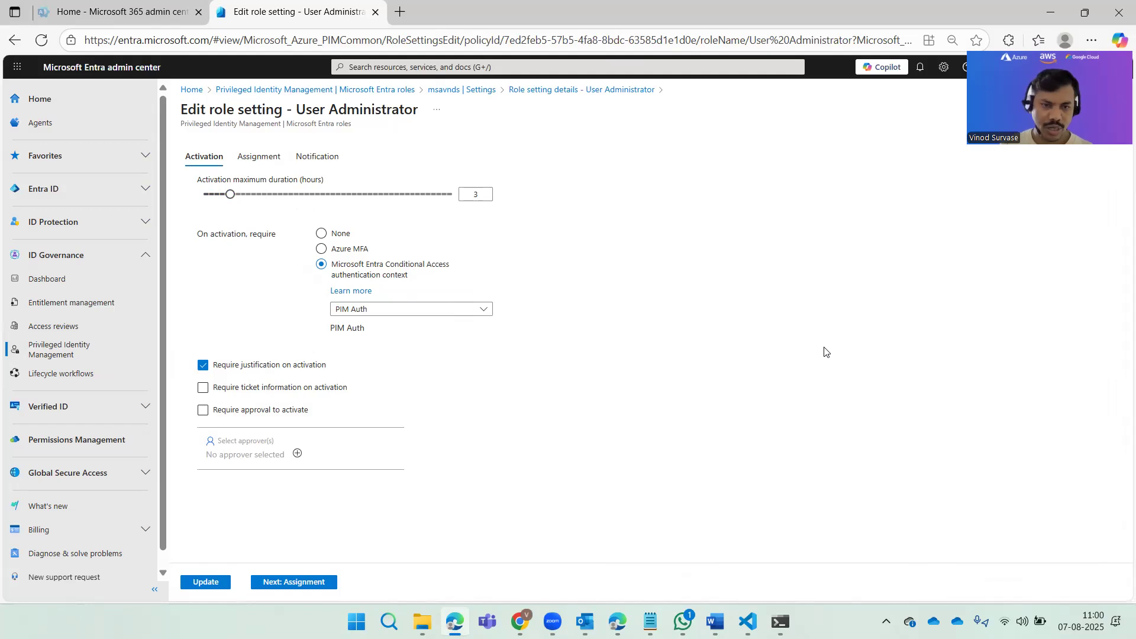
Step: Require approval to activate without requiring ticket information, and add the user listed between groups A11 and A14 as approver
{"action": "left_click", "coordinate": [207, 413]}
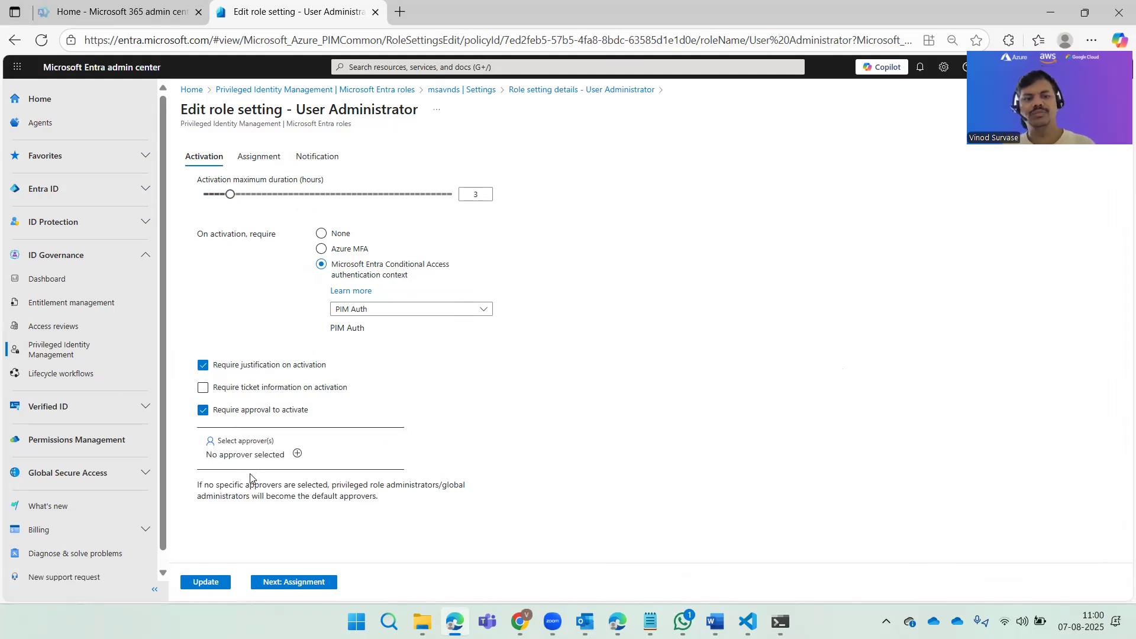
{"action": "left_click", "coordinate": [225, 391]}
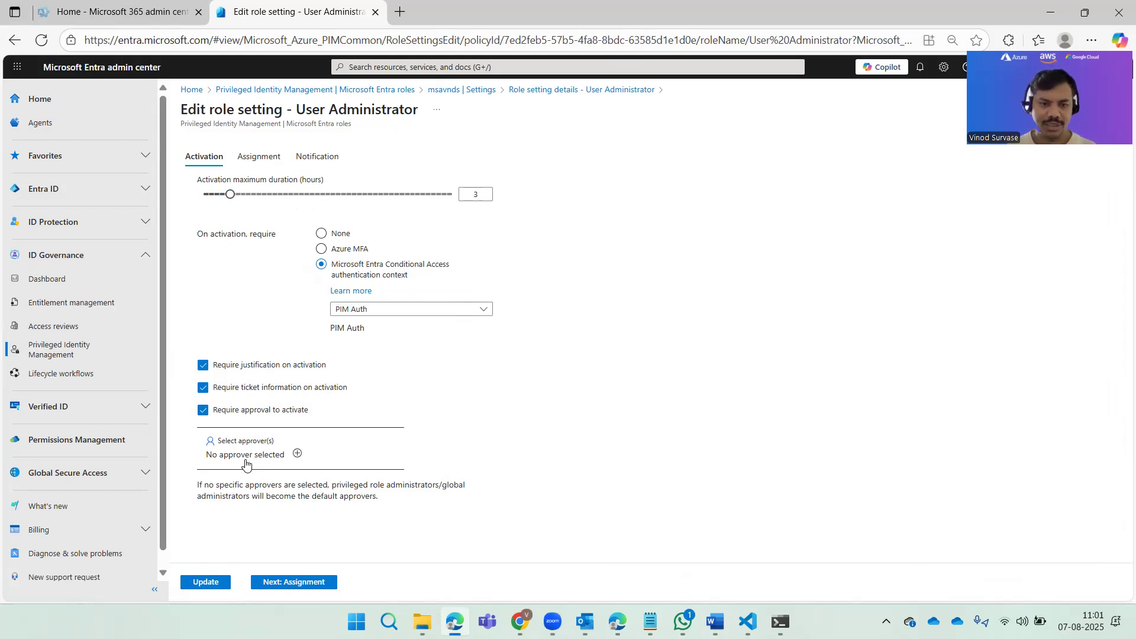
{"action": "left_click", "coordinate": [297, 454]}
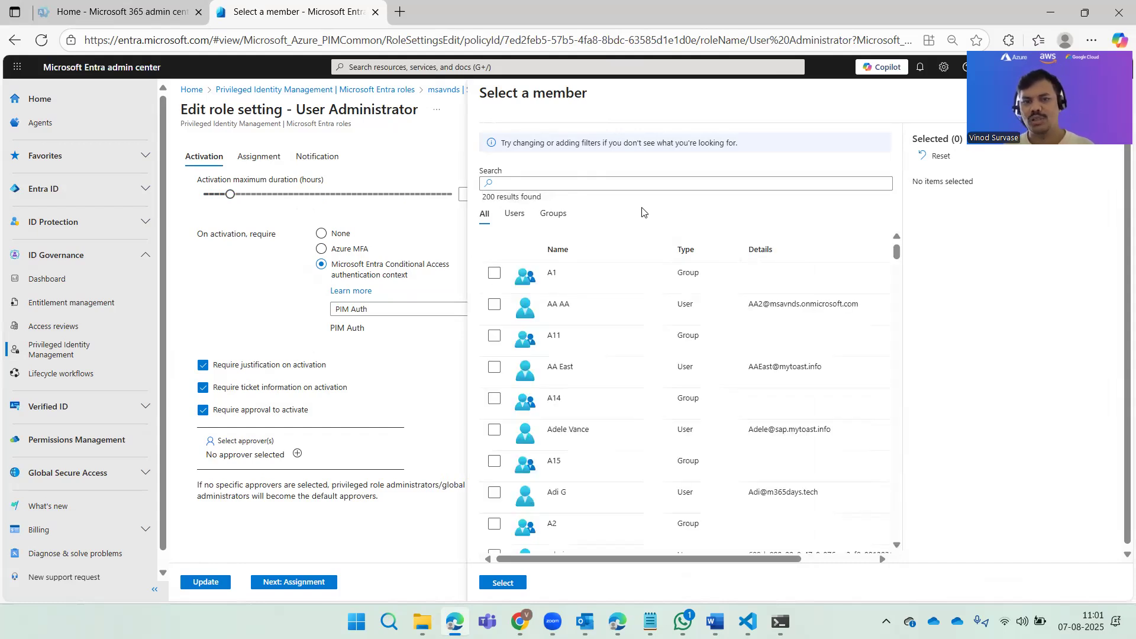
{"action": "left_click", "coordinate": [494, 367]}
{"action": "left_click", "coordinate": [503, 582]}
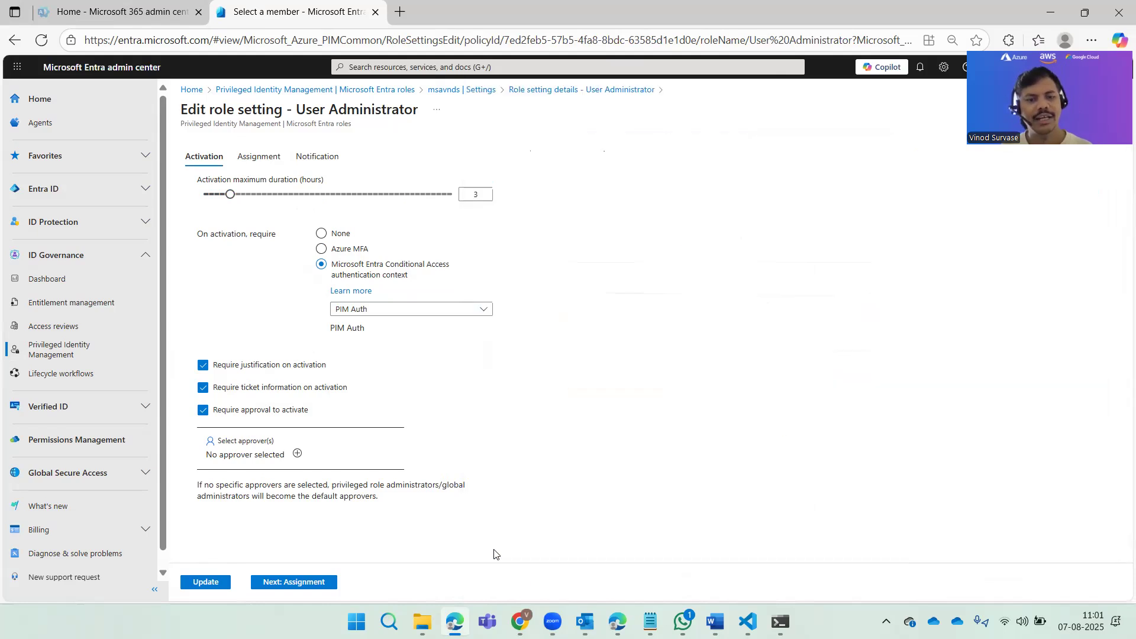
{"action": "scroll", "coordinate": [609, 417], "scroll_direction": "down", "scroll_amount": 2}
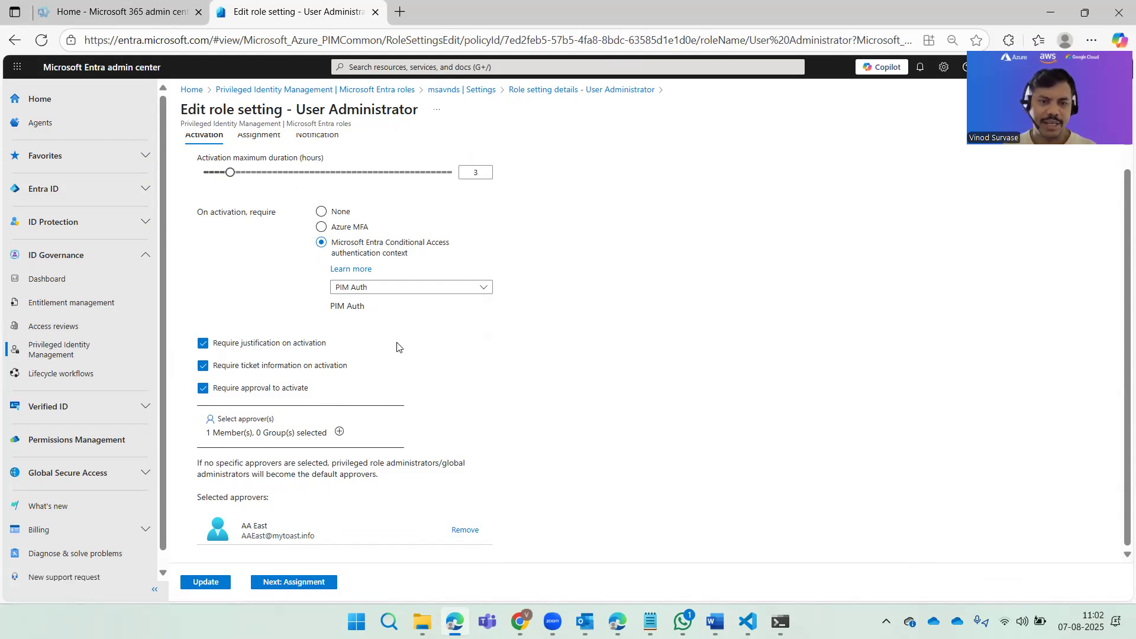
{"action": "left_click", "coordinate": [250, 366]}
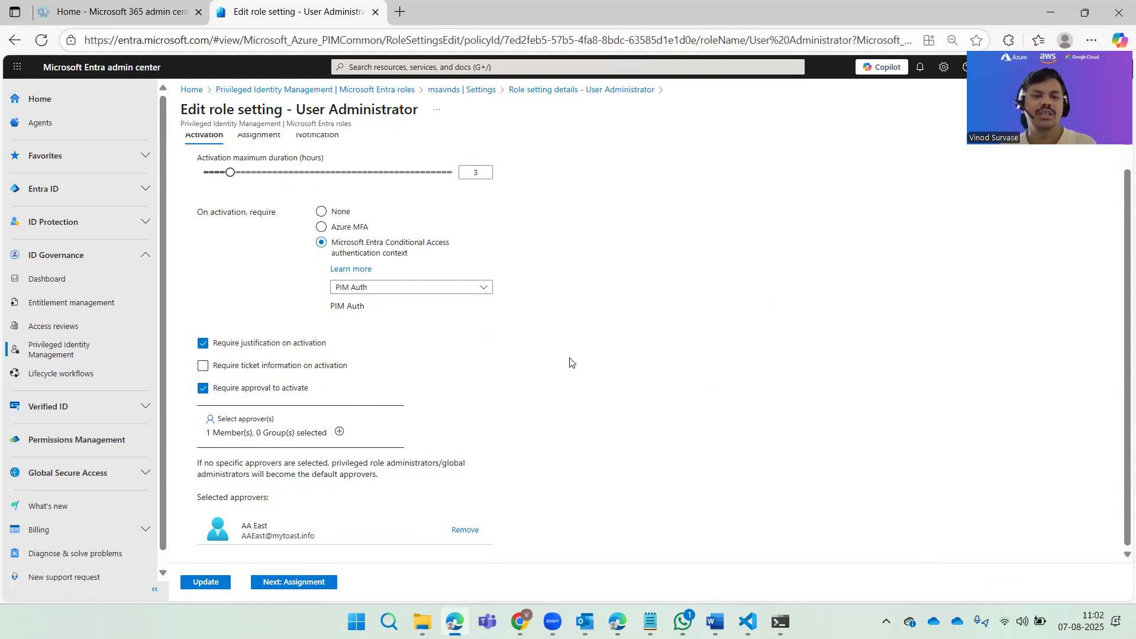
Step: In the role's assignment settings, disallow permanent eligible assignment and expire eligible assignments after 1 Year
{"action": "scroll", "coordinate": [570, 362], "scroll_direction": "up", "scroll_amount": 1}
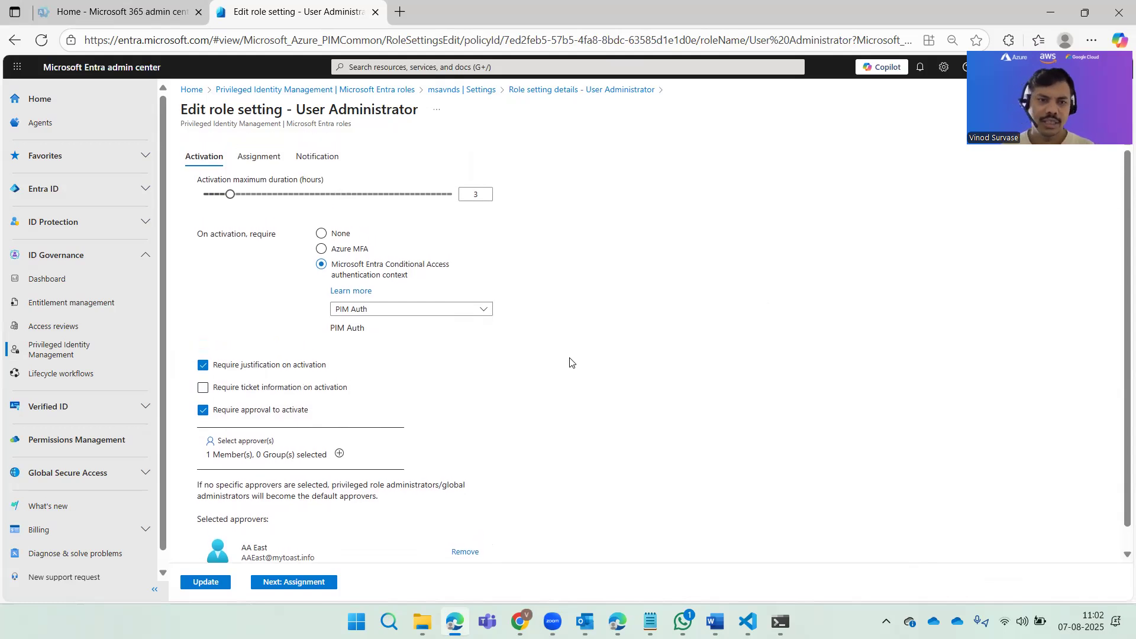
{"action": "left_click", "coordinate": [258, 157]}
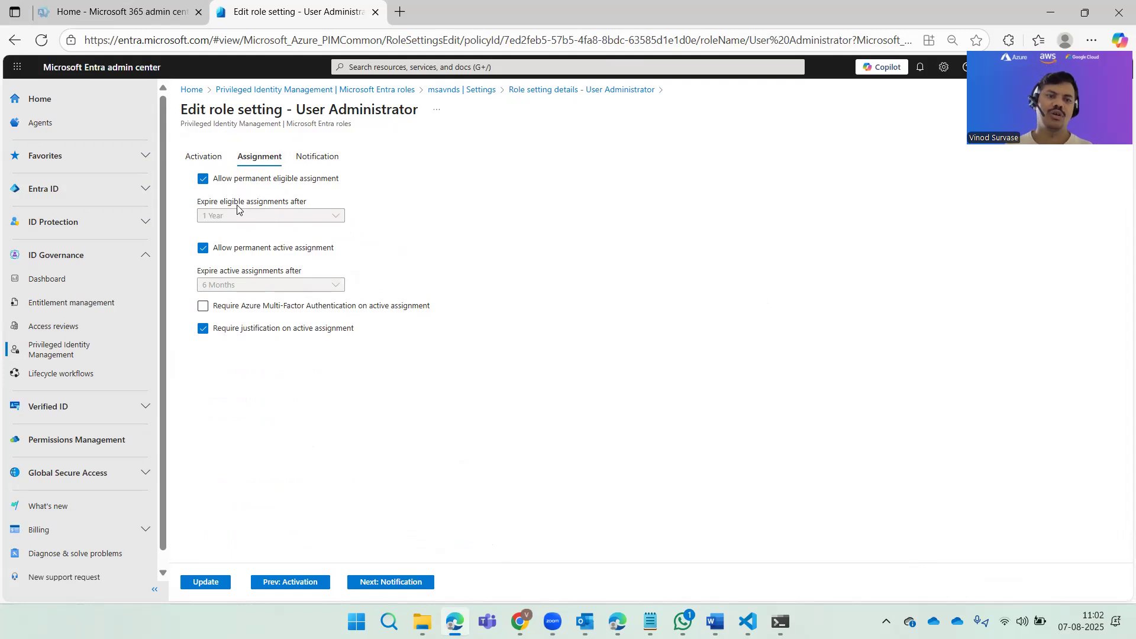
{"action": "left_click", "coordinate": [202, 179]}
{"action": "left_click", "coordinate": [230, 215]}
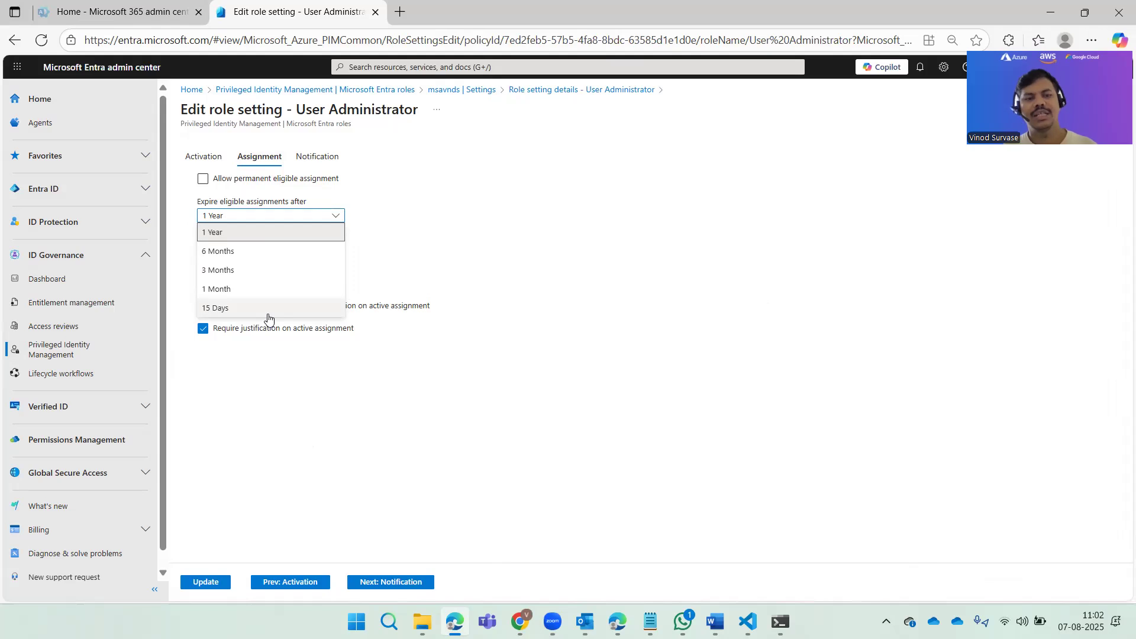
{"action": "left_click", "coordinate": [271, 233]}
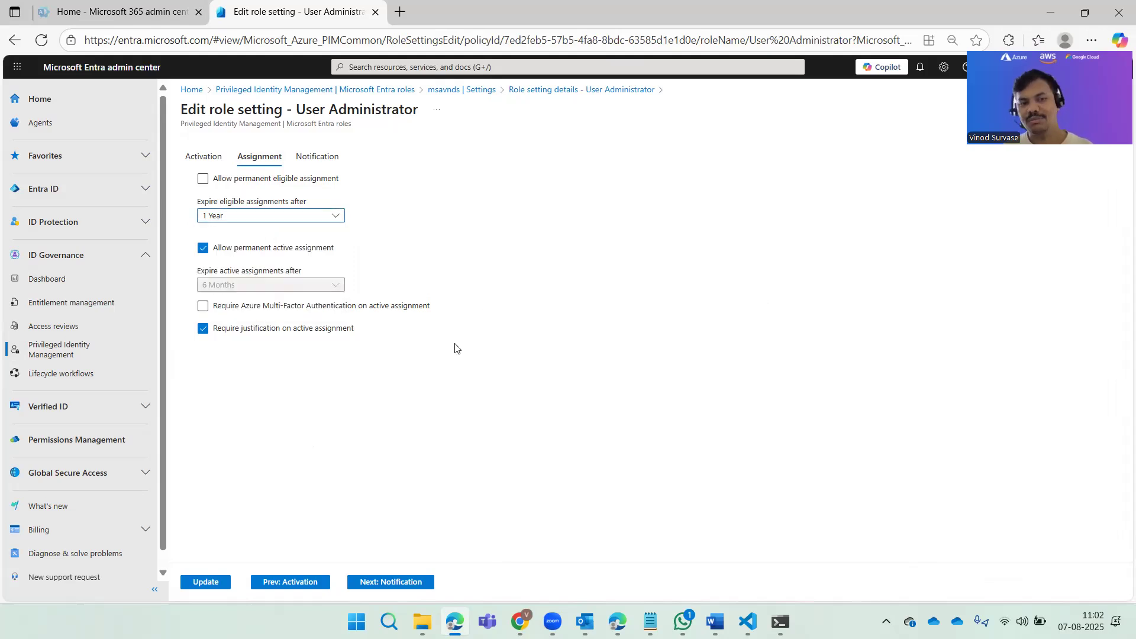
Step: Disallow permanent active assignment, using an expiry of 6 Months for active assignments
{"action": "left_click", "coordinate": [219, 254]}
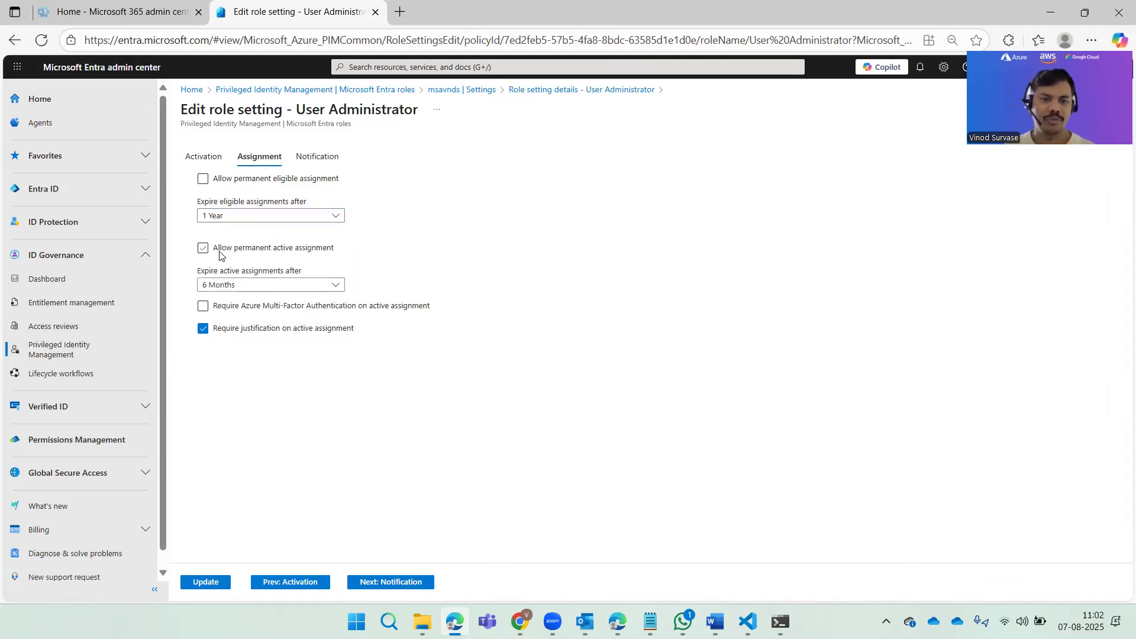
{"action": "left_click", "coordinate": [333, 285]}
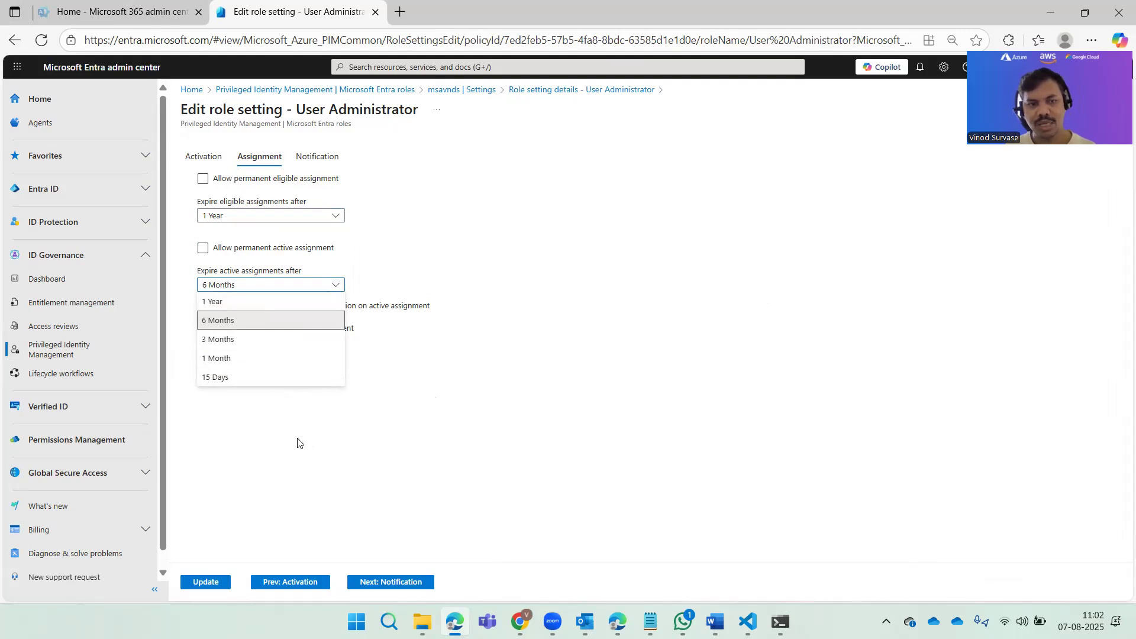
{"action": "left_click", "coordinate": [304, 456]}
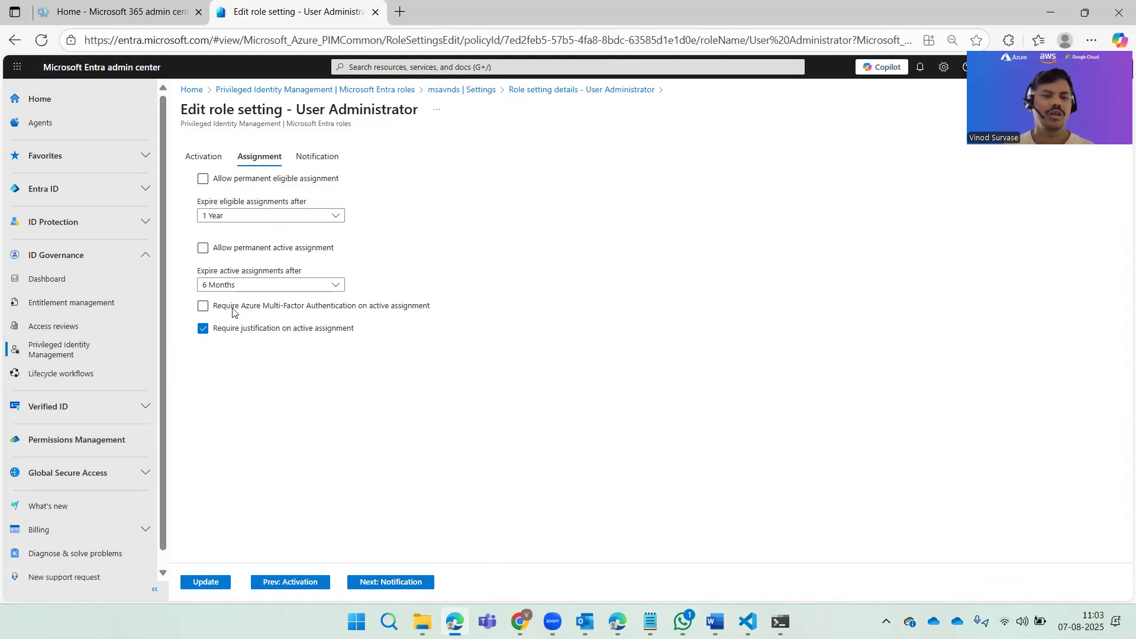
Step: Allow permanent eligible and permanent active assignments, and require Azure Multi-Factor Authentication on active assignment
{"action": "left_click", "coordinate": [222, 180]}
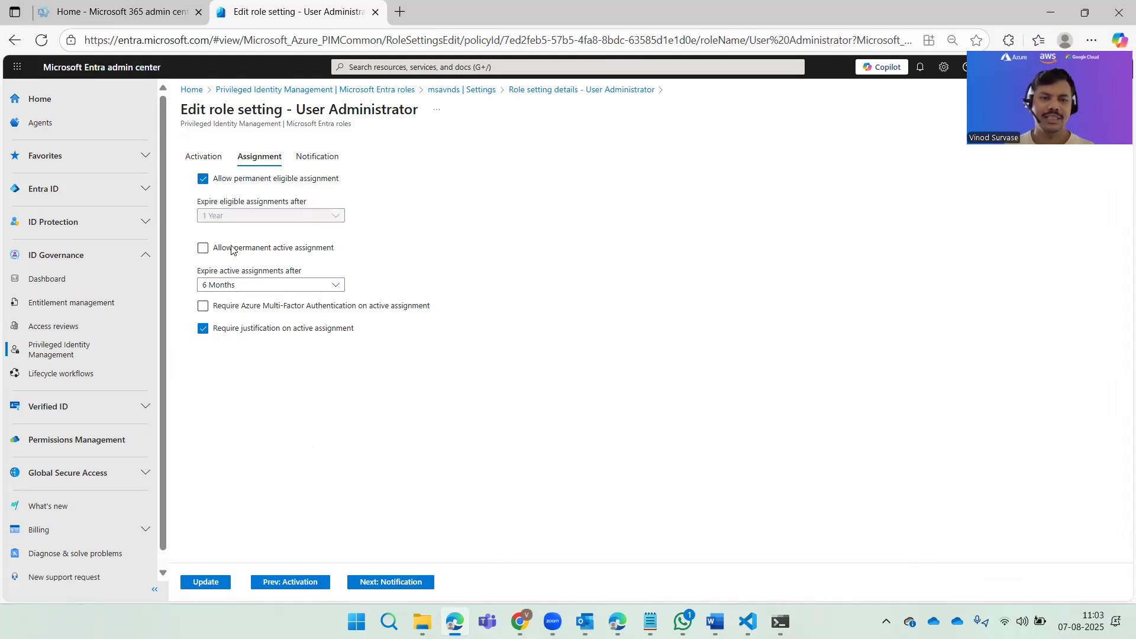
{"action": "left_click", "coordinate": [203, 248]}
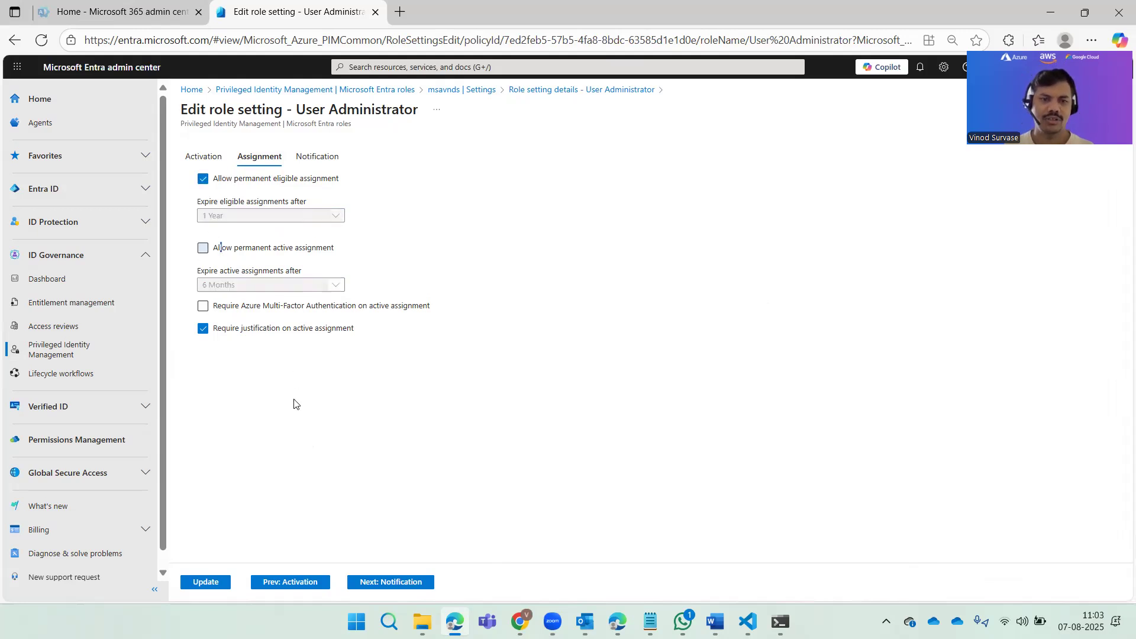
{"action": "left_click", "coordinate": [203, 306]}
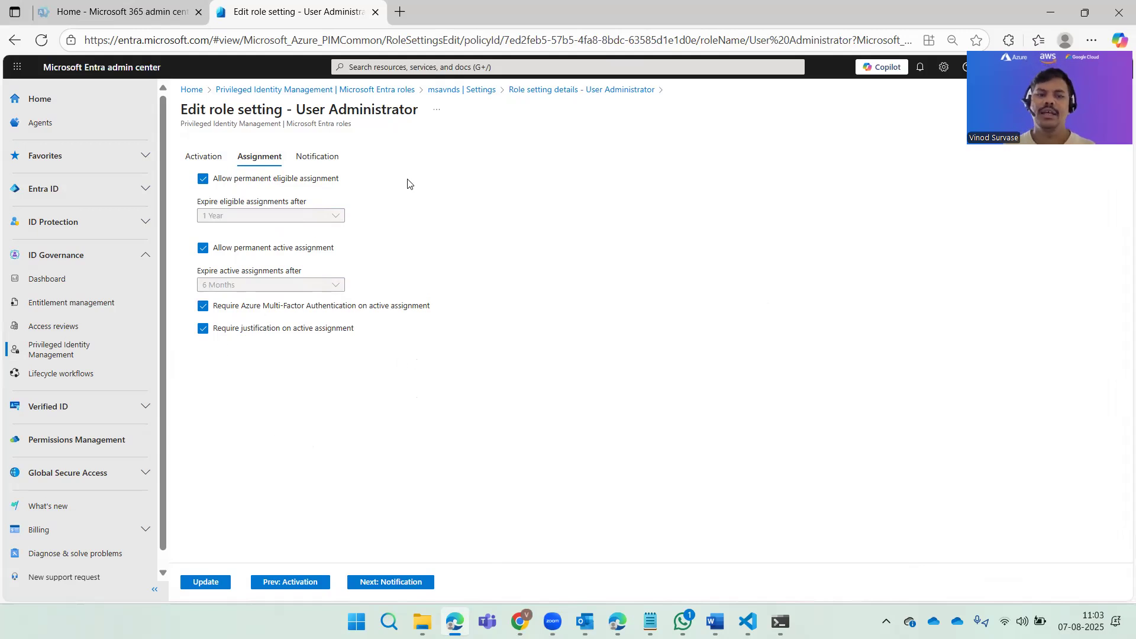
Step: In the role's notification settings, fill the additional recipients of the notifications with the saved personal e-mail address
{"action": "left_click", "coordinate": [319, 157]}
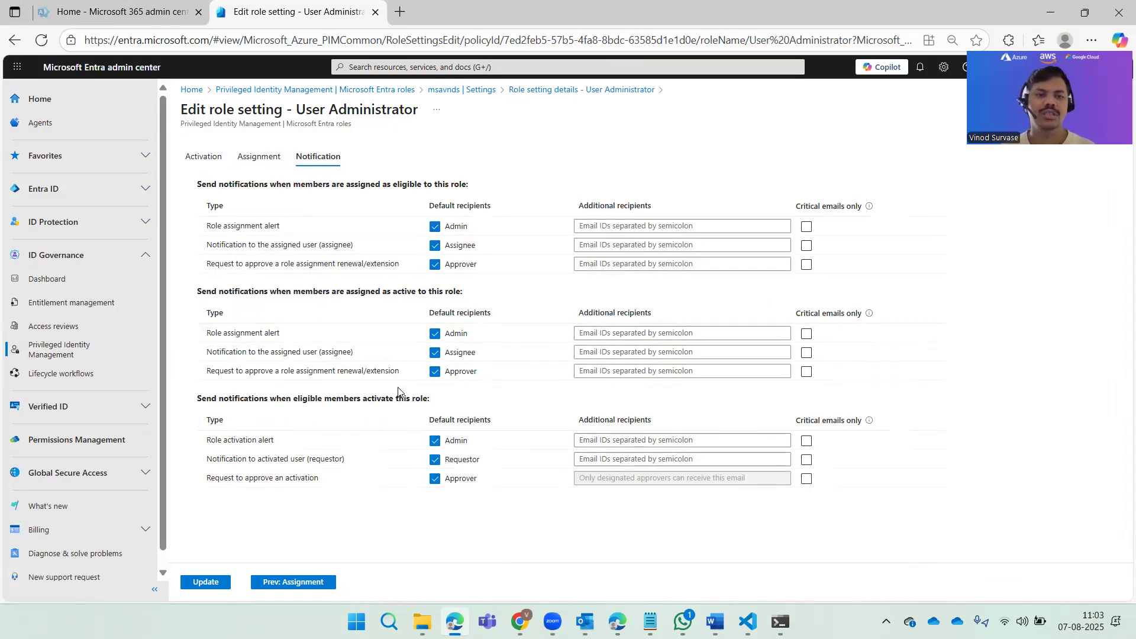
{"action": "left_click", "coordinate": [651, 224]}
{"action": "left_click", "coordinate": [664, 172]}
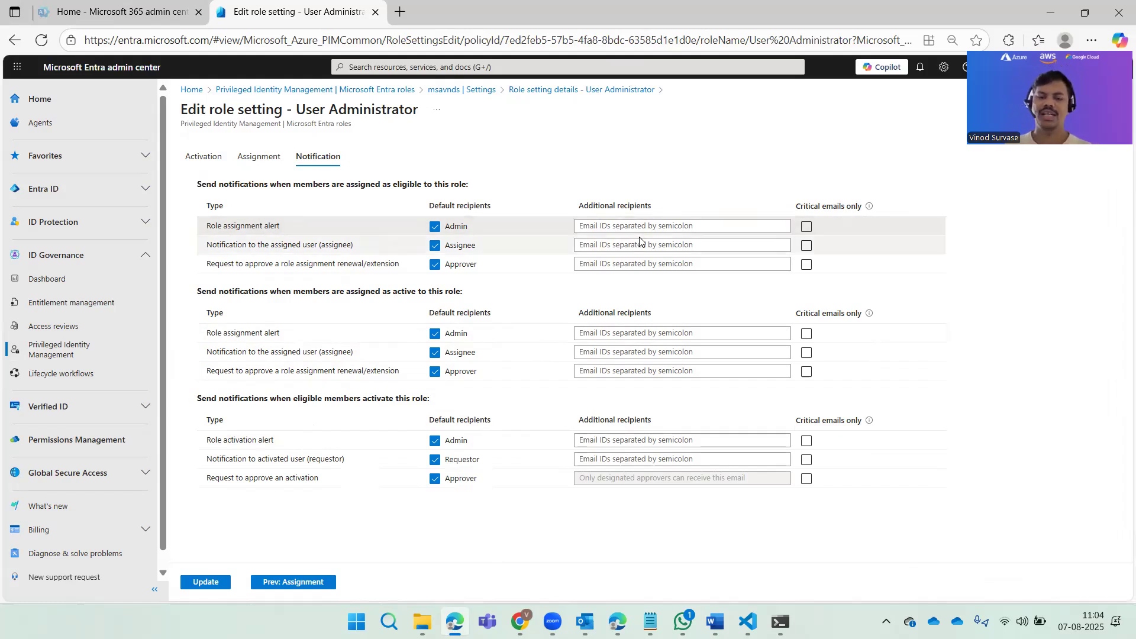
{"action": "left_click", "coordinate": [656, 227]}
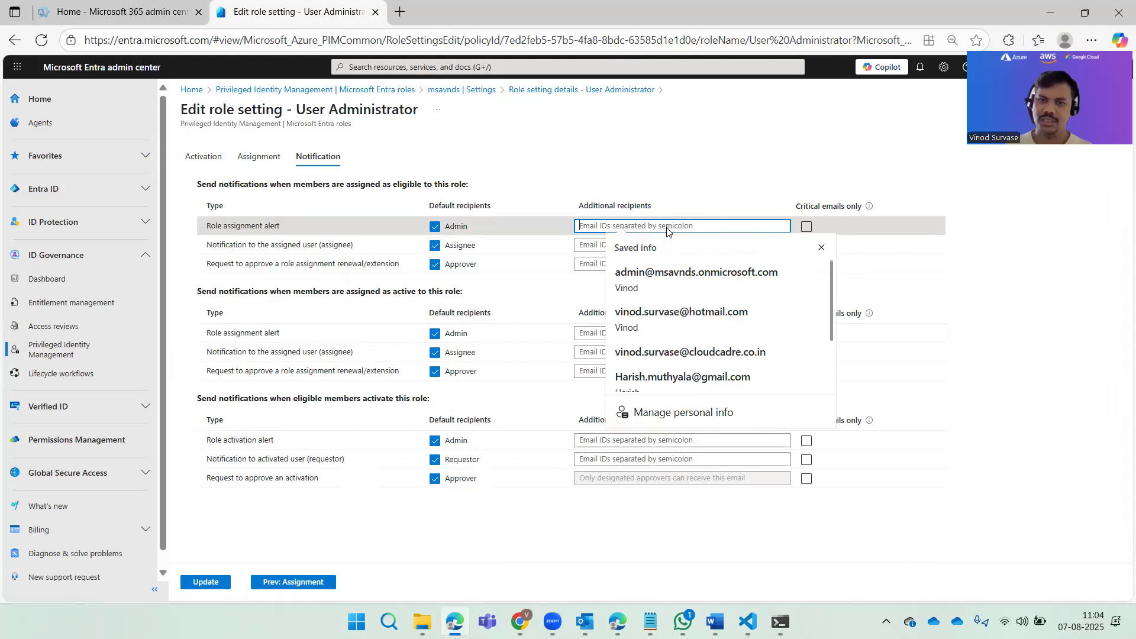
{"action": "left_click", "coordinate": [683, 312]}
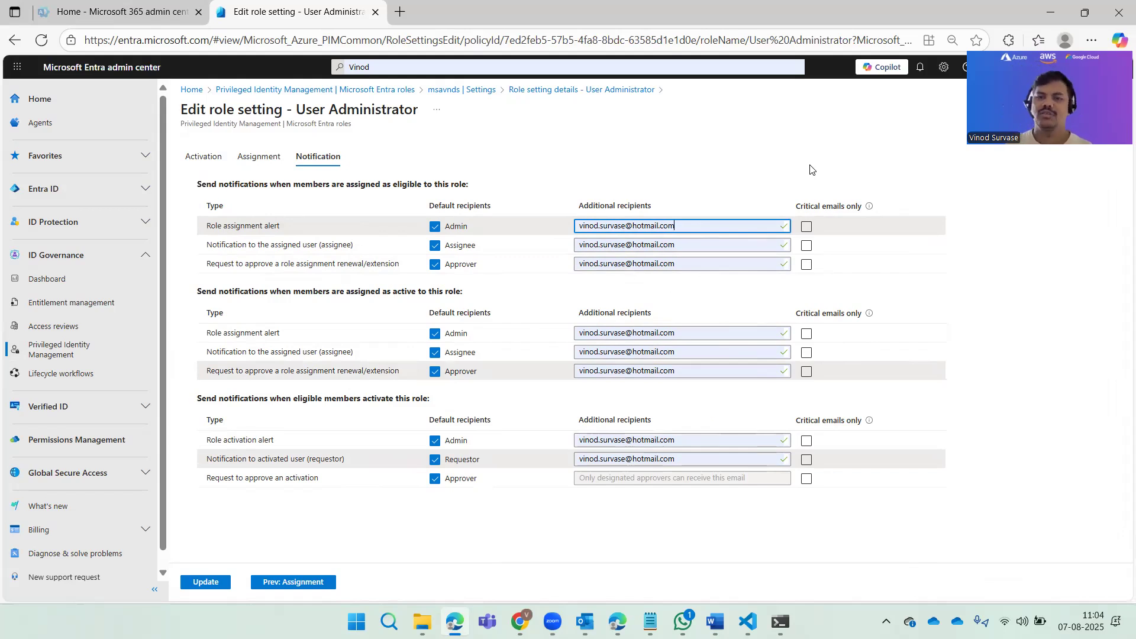
Step: Restrict every eligible assignment, active assignment and role activation notification to critical emails only
{"action": "left_click", "coordinate": [806, 227]}
{"action": "left_click", "coordinate": [806, 245]}
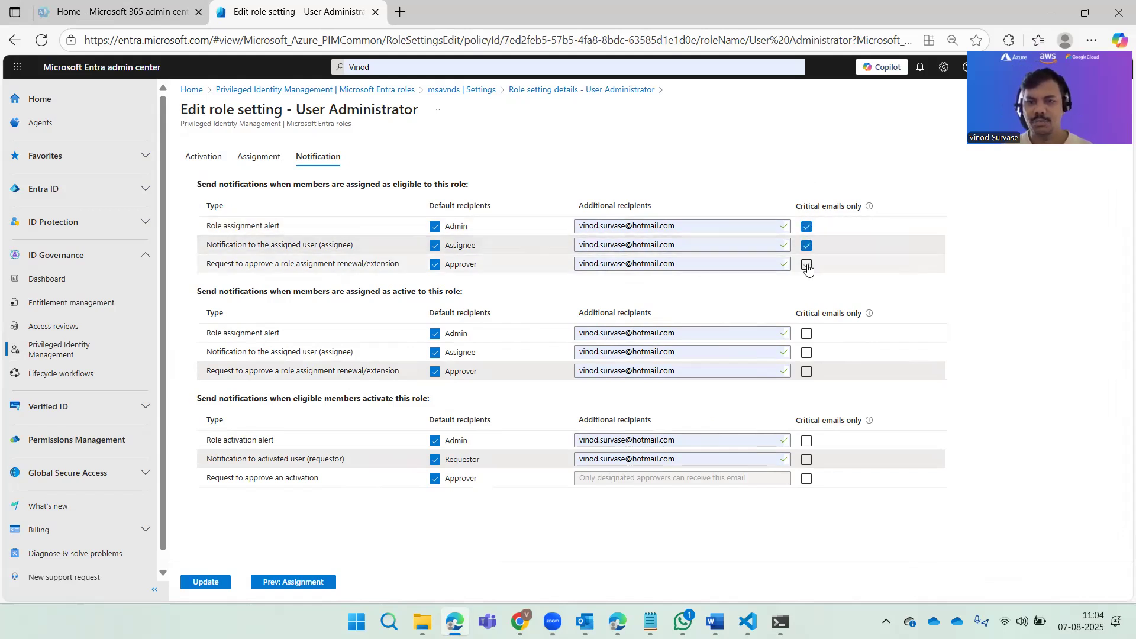
{"action": "left_click", "coordinate": [807, 264]}
{"action": "left_click", "coordinate": [807, 333]}
{"action": "left_click", "coordinate": [806, 352]}
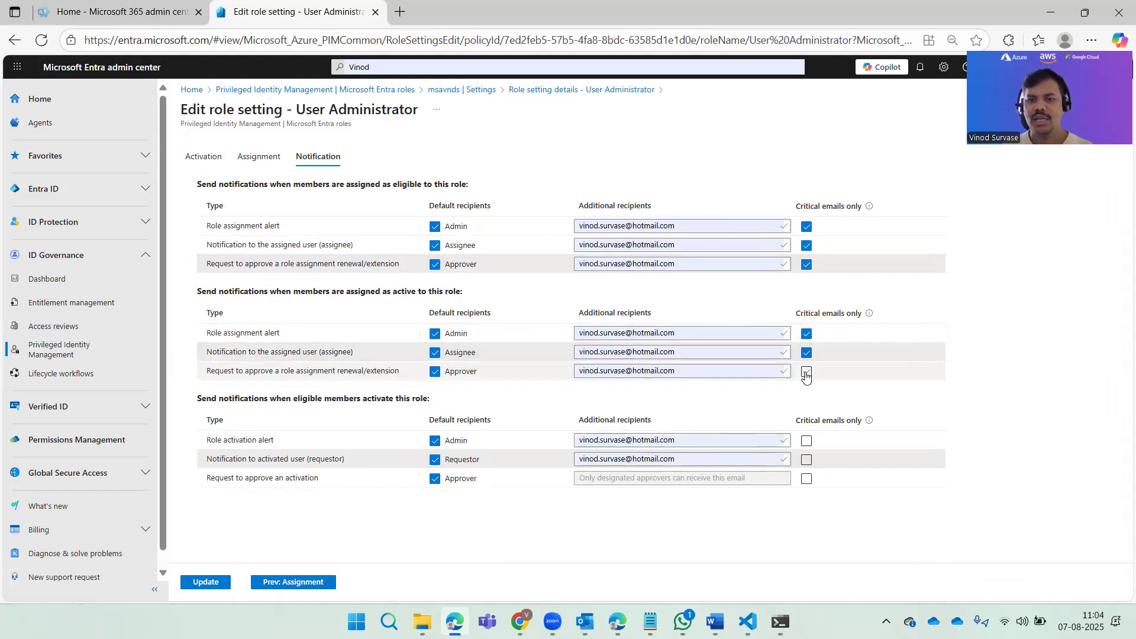
{"action": "left_click", "coordinate": [807, 372]}
{"action": "left_click", "coordinate": [806, 441]}
{"action": "left_click", "coordinate": [806, 460]}
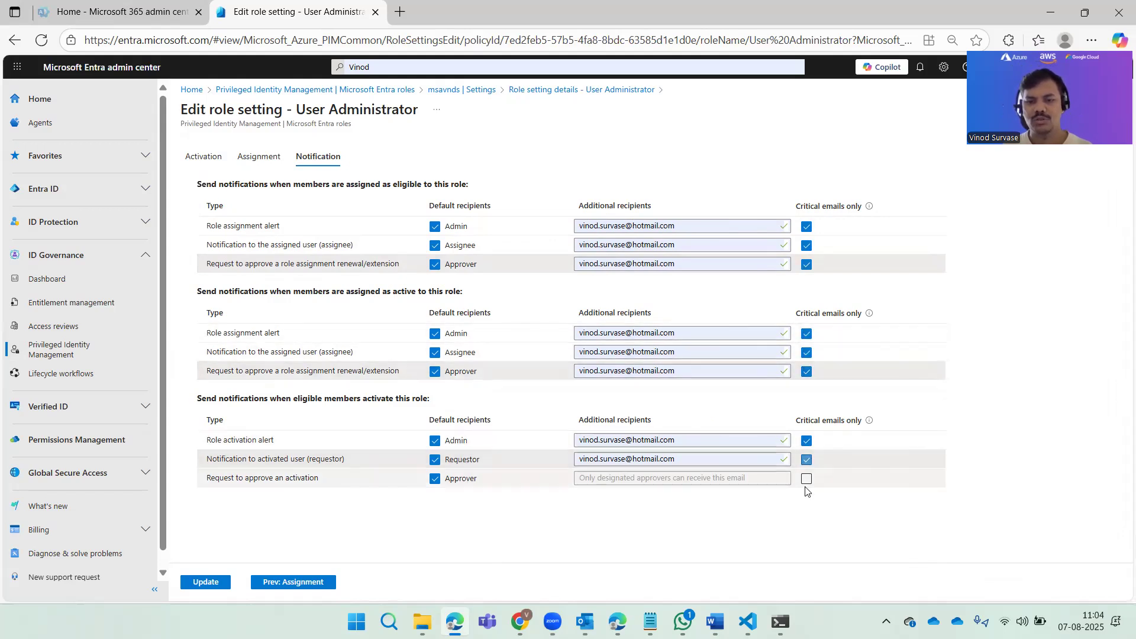
{"action": "left_click", "coordinate": [807, 478]}
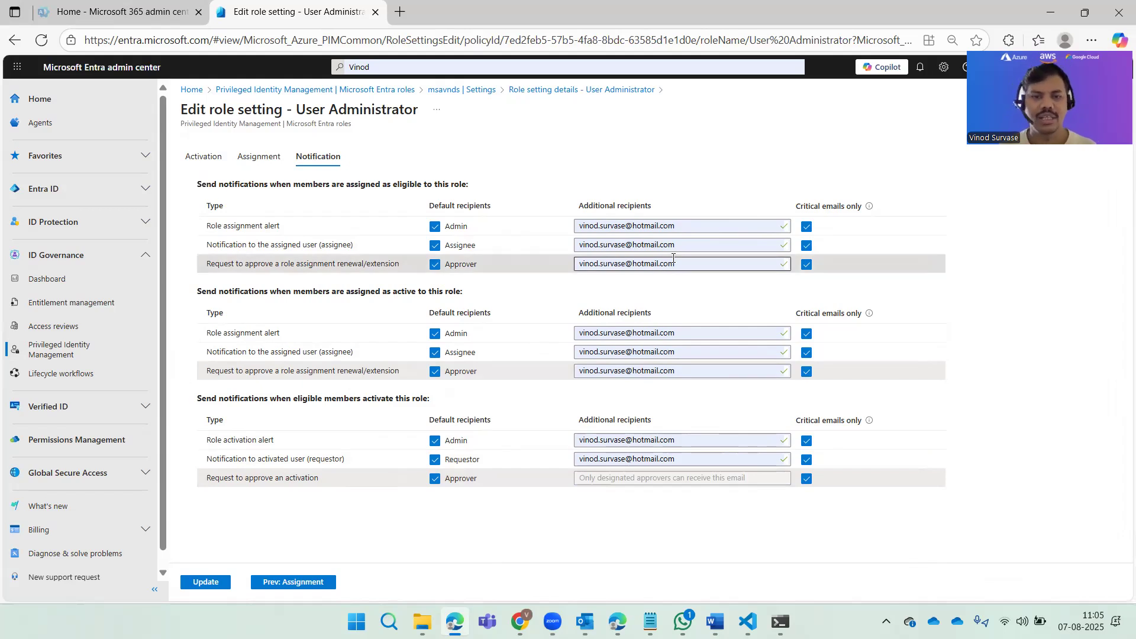
Step: Remove Assignee, Requestor and Approver as default recipients in all three notification sections, accepting that approval emails are disabled
{"action": "left_click", "coordinate": [435, 245]}
{"action": "left_click", "coordinate": [434, 264]}
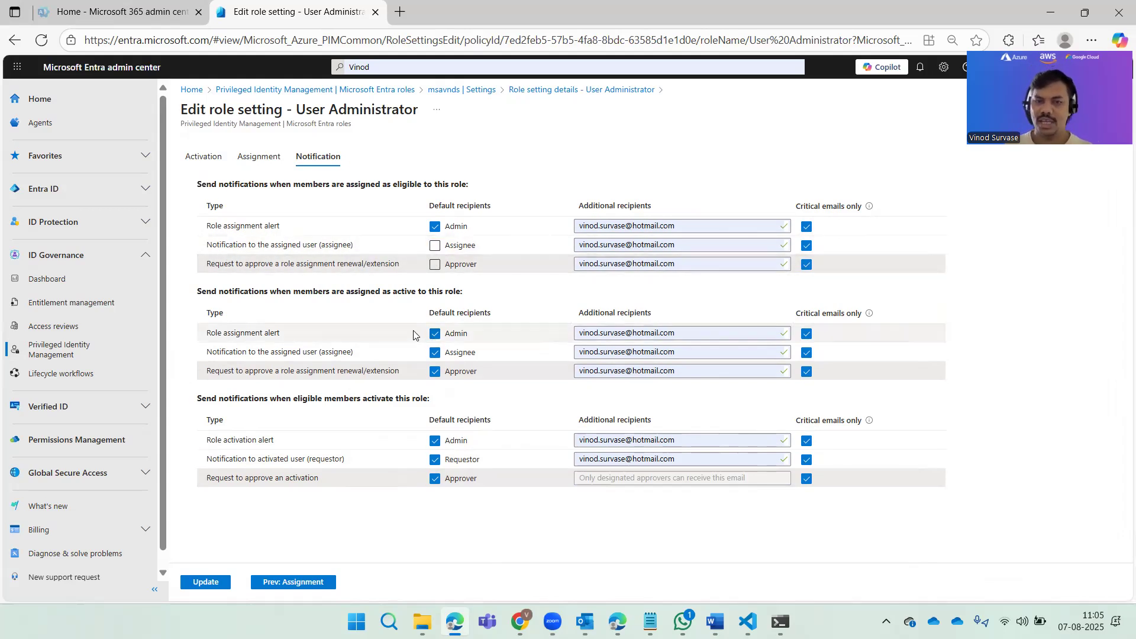
{"action": "left_click", "coordinate": [434, 352]}
{"action": "left_click", "coordinate": [435, 371]}
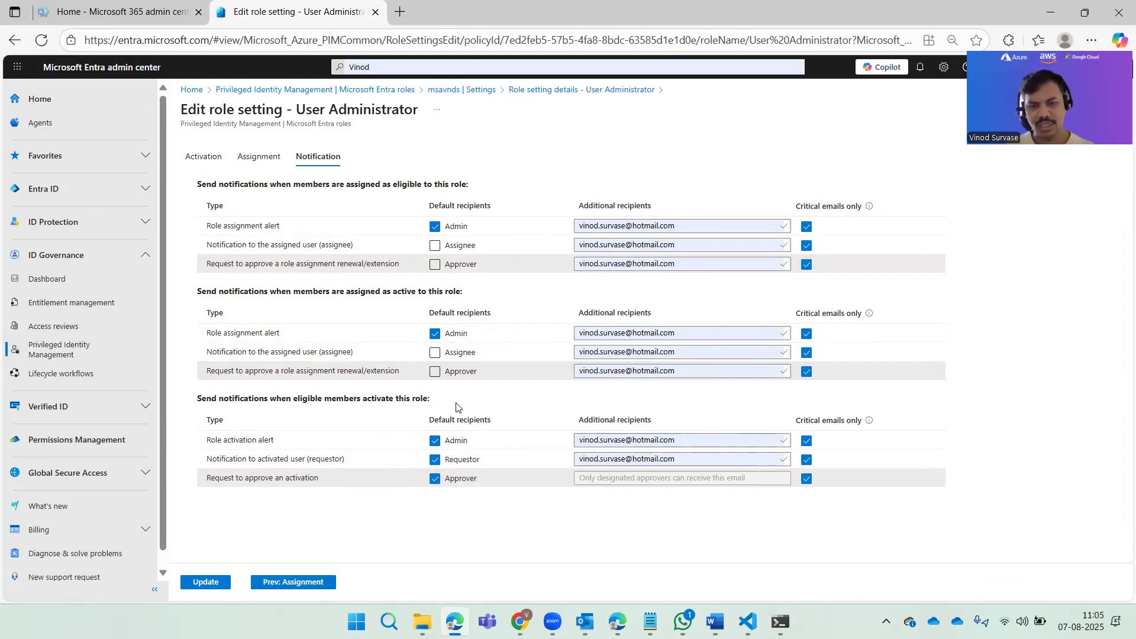
{"action": "left_click", "coordinate": [435, 460]}
{"action": "left_click", "coordinate": [435, 478]}
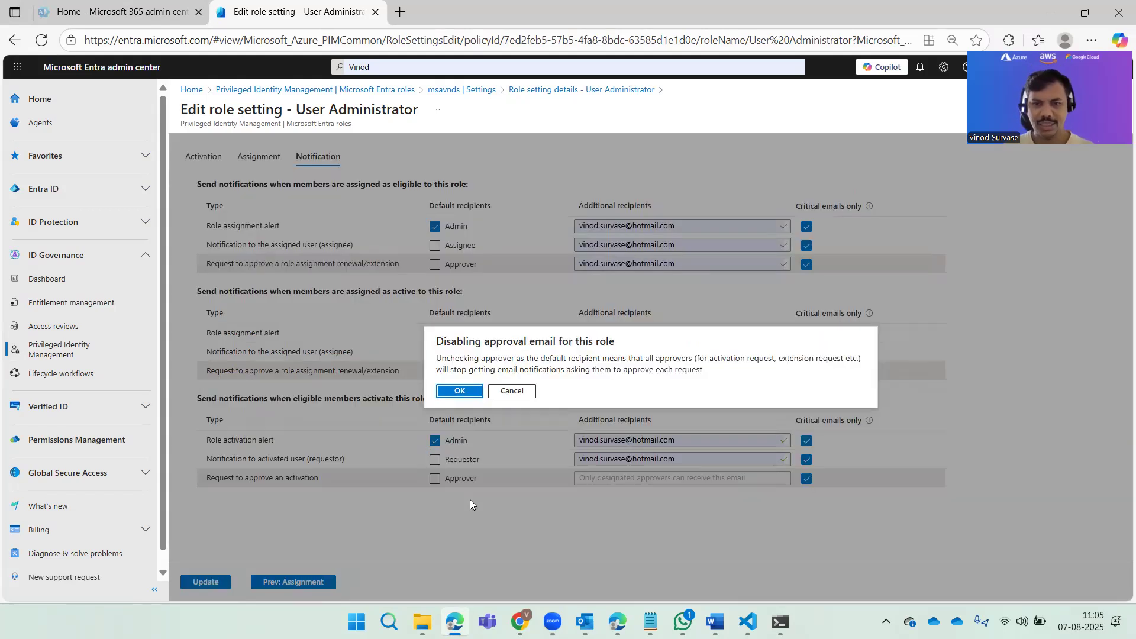
{"action": "left_click", "coordinate": [456, 393]}
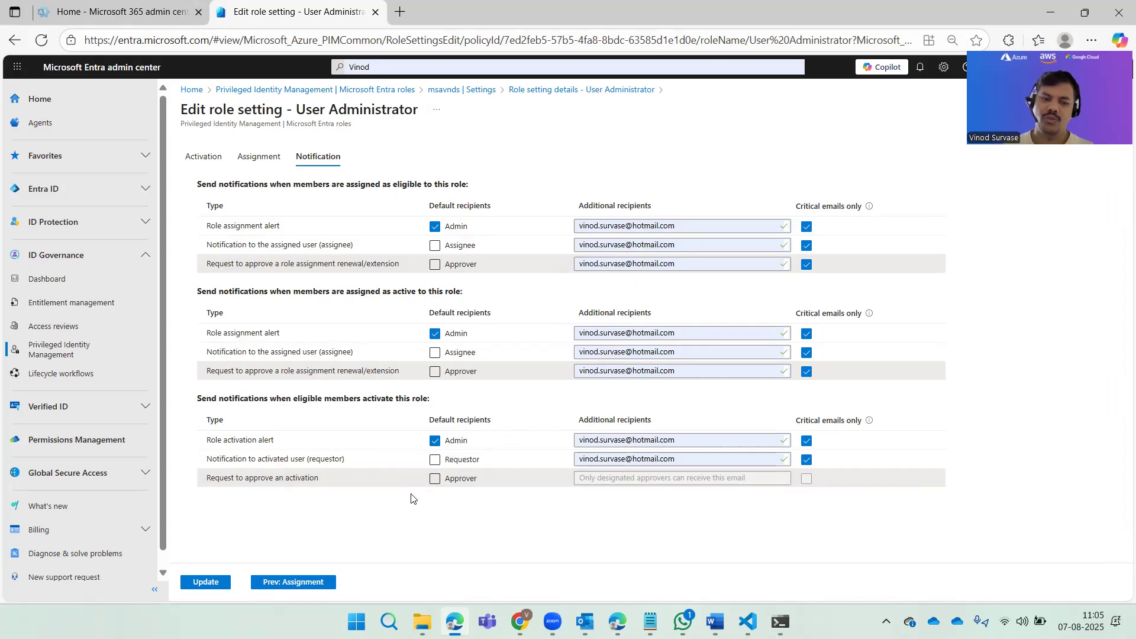
Step: Re-enable the Approver, Requestor and Assignee default recipients in all three notification sections
{"action": "left_click", "coordinate": [432, 481]}
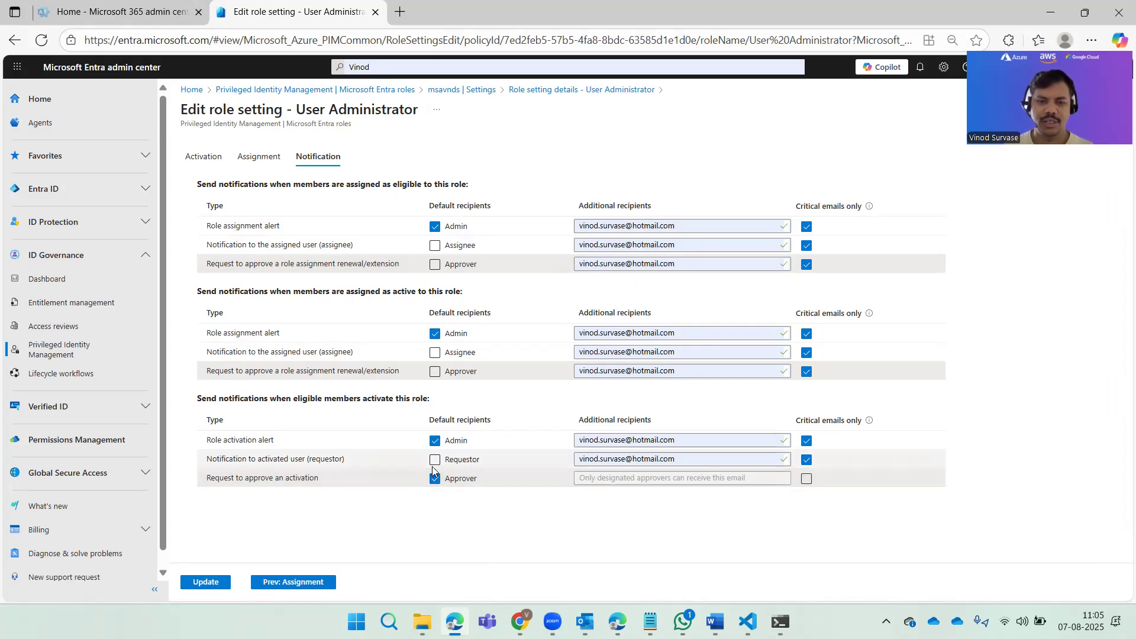
{"action": "left_click", "coordinate": [435, 459]}
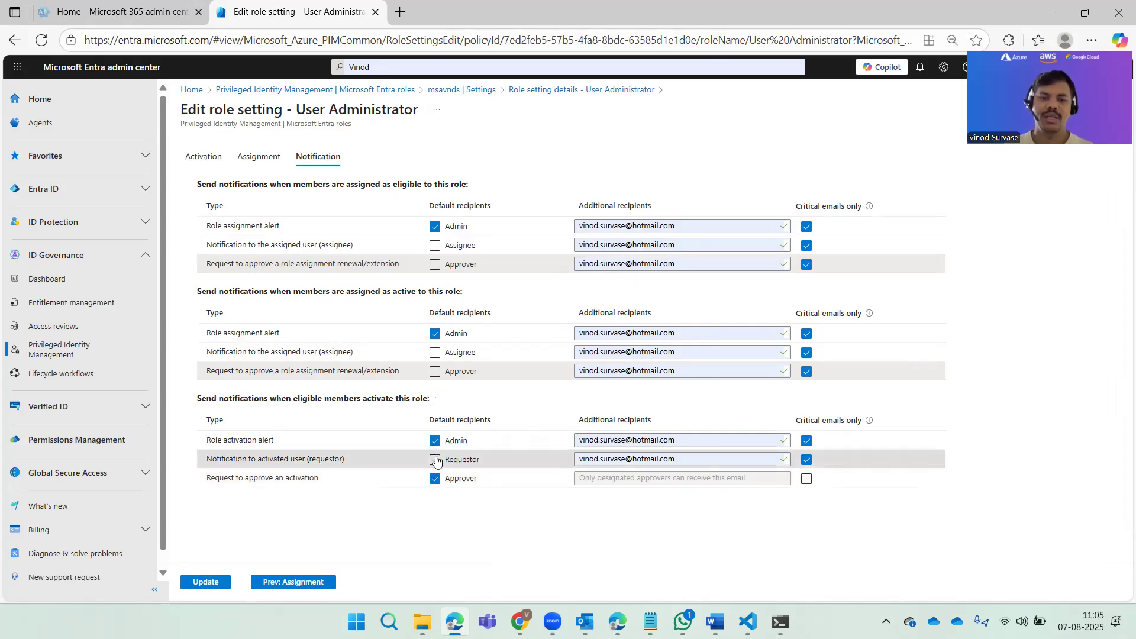
{"action": "left_click", "coordinate": [435, 371]}
{"action": "left_click", "coordinate": [435, 354]}
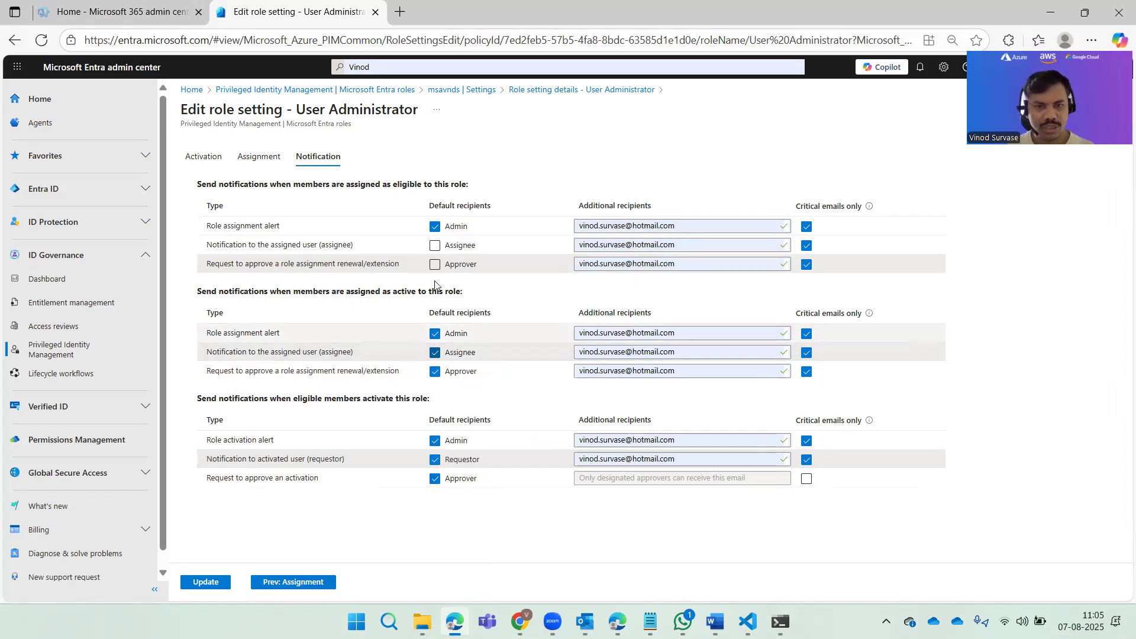
{"action": "left_click", "coordinate": [435, 264]}
{"action": "left_click", "coordinate": [435, 247]}
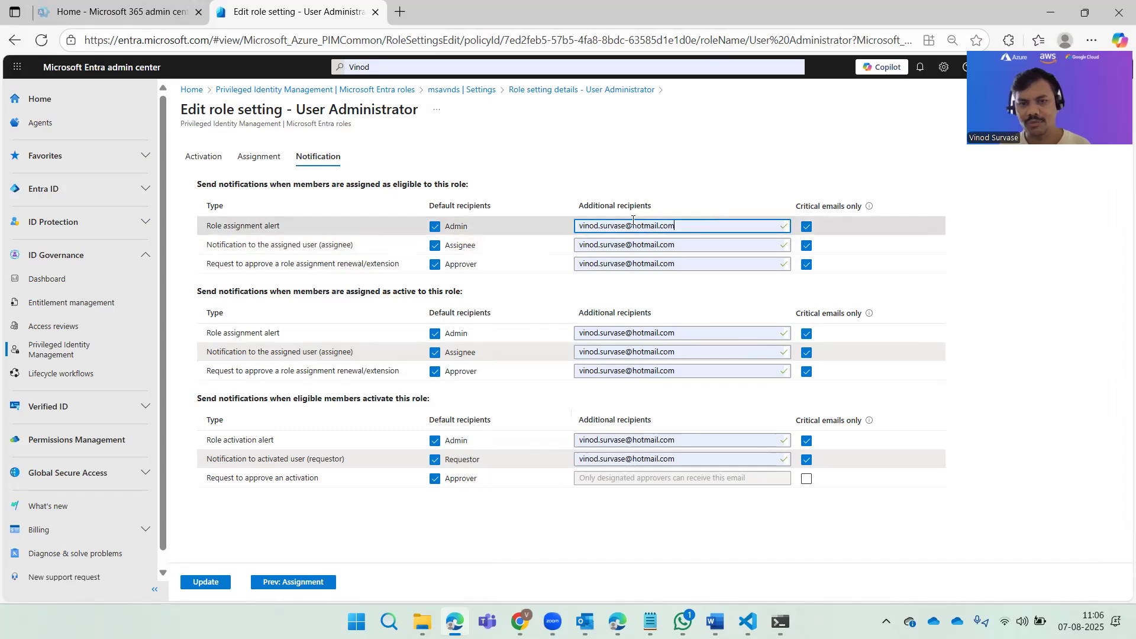
Step: Clear the additional recipients of the three notifications sent when members are assigned as eligible to the role
{"action": "left_click", "coordinate": [588, 225]}
{"action": "key", "text": "Delete"}
{"action": "left_click", "coordinate": [639, 244]}
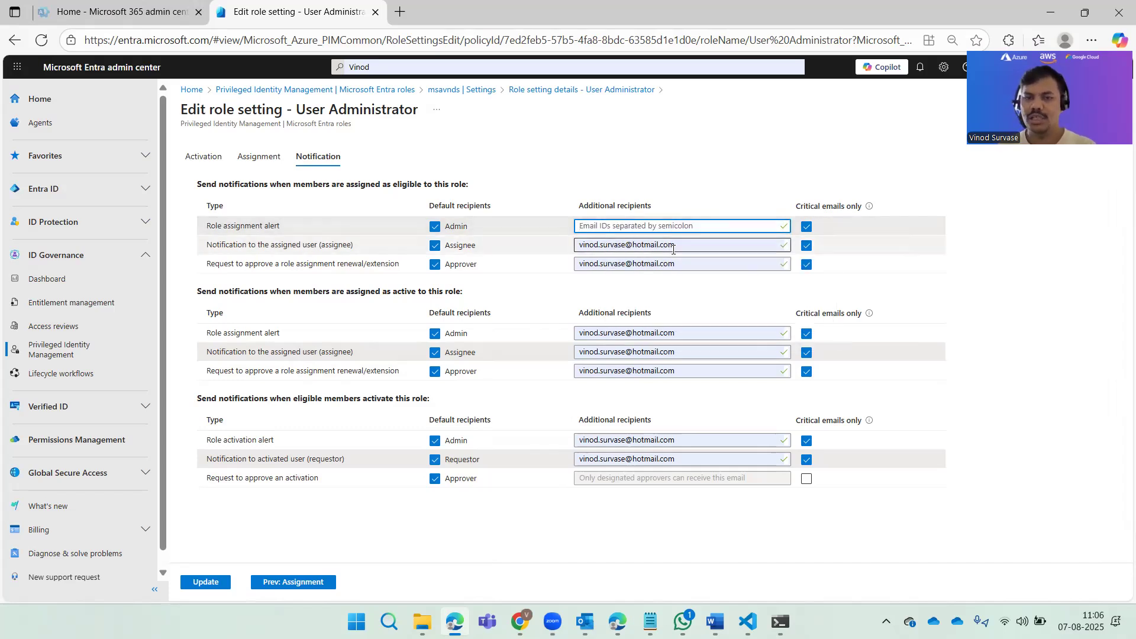
{"action": "key", "text": "Delete"}
{"action": "left_click", "coordinate": [672, 263]}
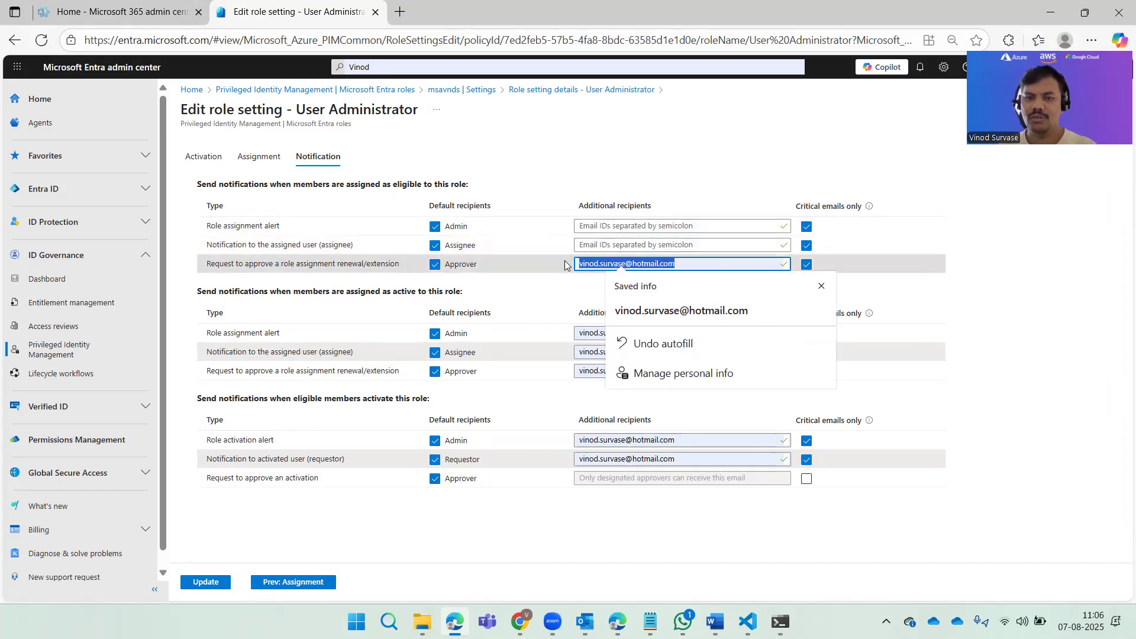
{"action": "key", "text": "Delete"}
Step: Clear the additional recipients of the three notifications sent when members are assigned as active to the role
{"action": "left_click", "coordinate": [669, 332]}
{"action": "key", "text": "Delete"}
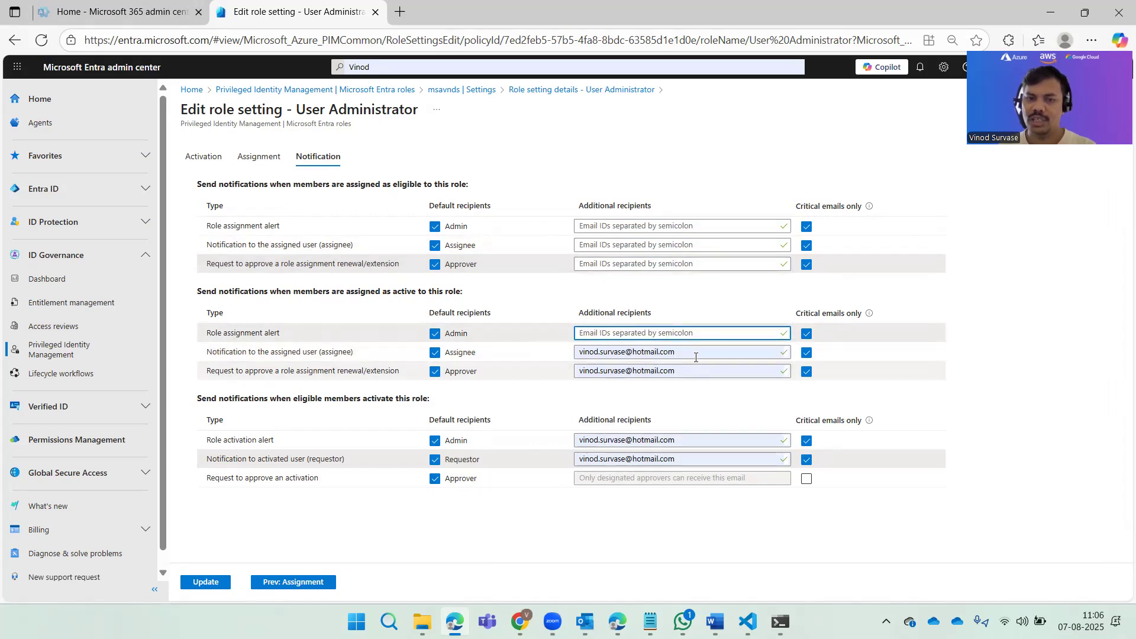
{"action": "left_click", "coordinate": [695, 353]}
{"action": "key", "text": "Delete"}
{"action": "left_click", "coordinate": [663, 371]}
{"action": "key", "text": "Delete"}
Step: Clear the additional recipients of the role activation alert and the notification to the activated user
{"action": "left_click", "coordinate": [679, 438]}
{"action": "key", "text": "Delete"}
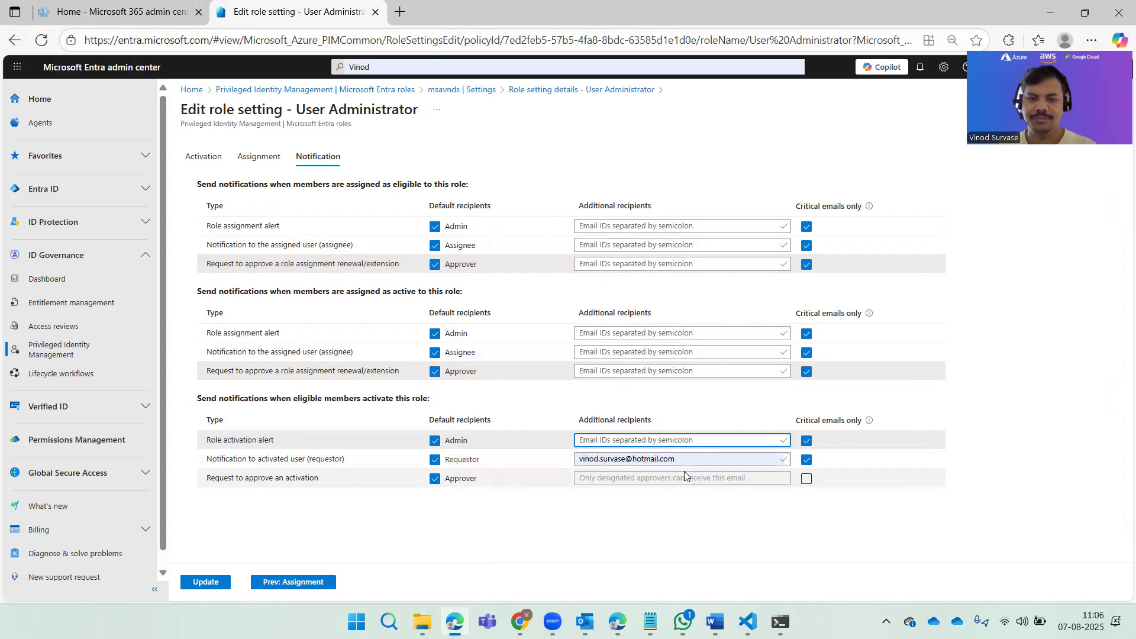
{"action": "left_click_drag", "start_coordinate": [680, 462], "coordinate": [537, 464]}
{"action": "key", "text": "Delete"}
{"action": "left_click", "coordinate": [521, 509]}
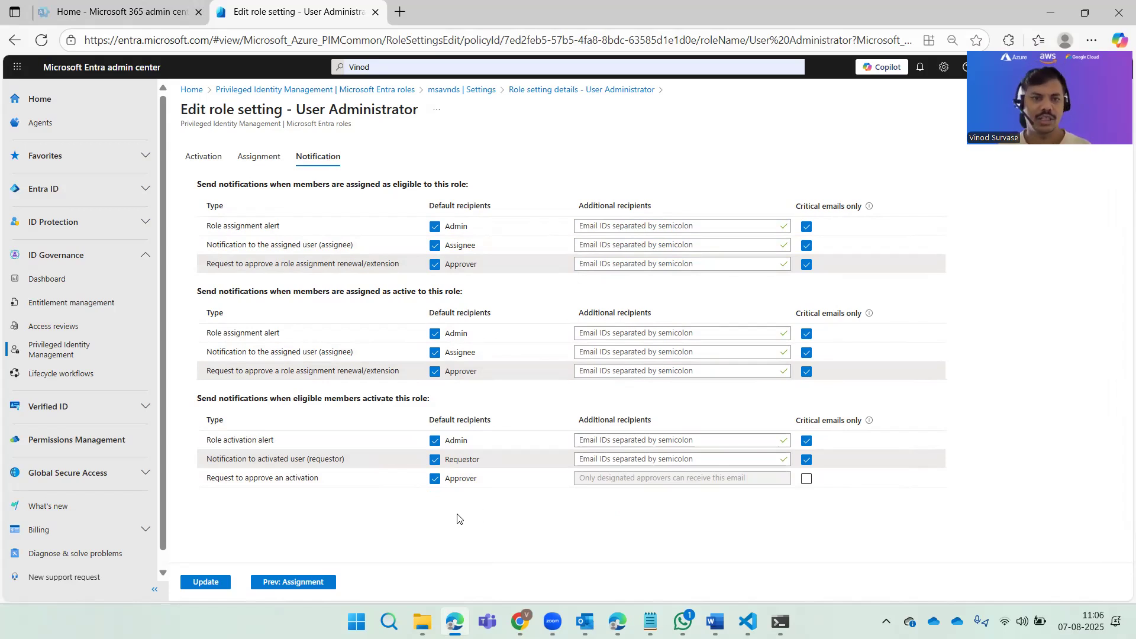
Step: Save the updated role settings and reopen the User Administrator setting details from the roles list
{"action": "left_click", "coordinate": [207, 584]}
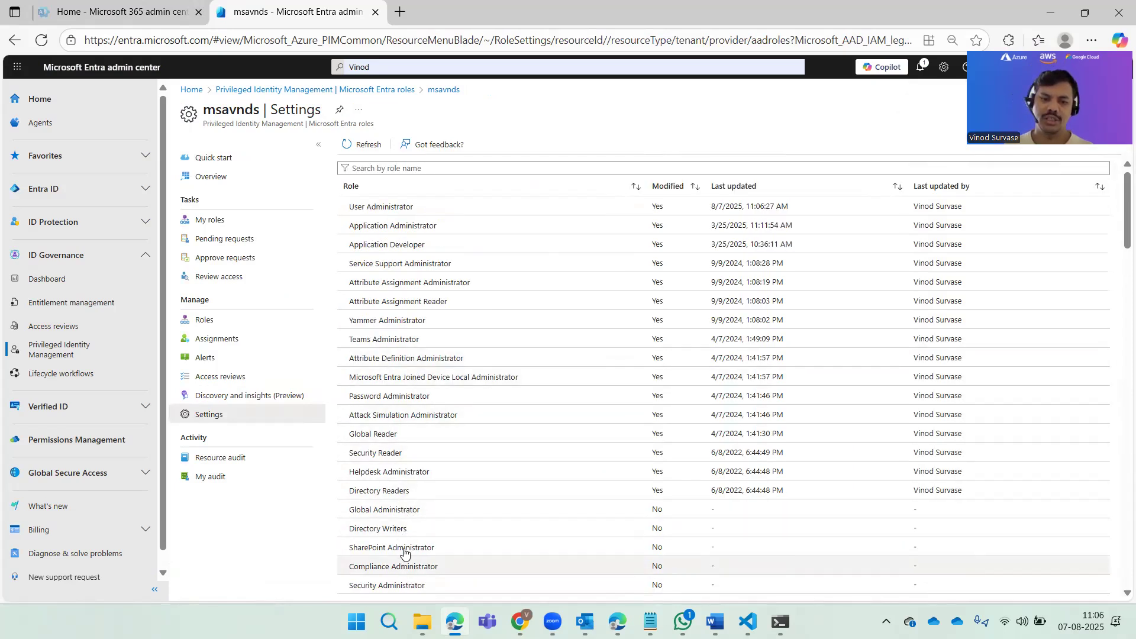
{"action": "scroll", "coordinate": [441, 476], "scroll_direction": "down", "scroll_amount": 5}
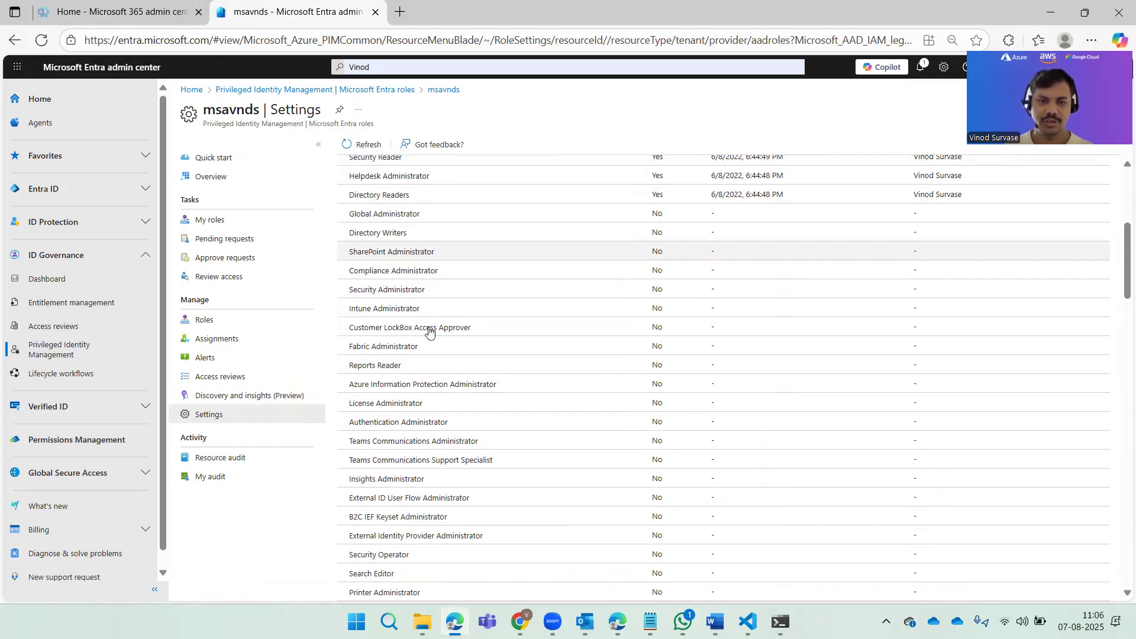
{"action": "scroll", "coordinate": [502, 421], "scroll_direction": "down", "scroll_amount": 13}
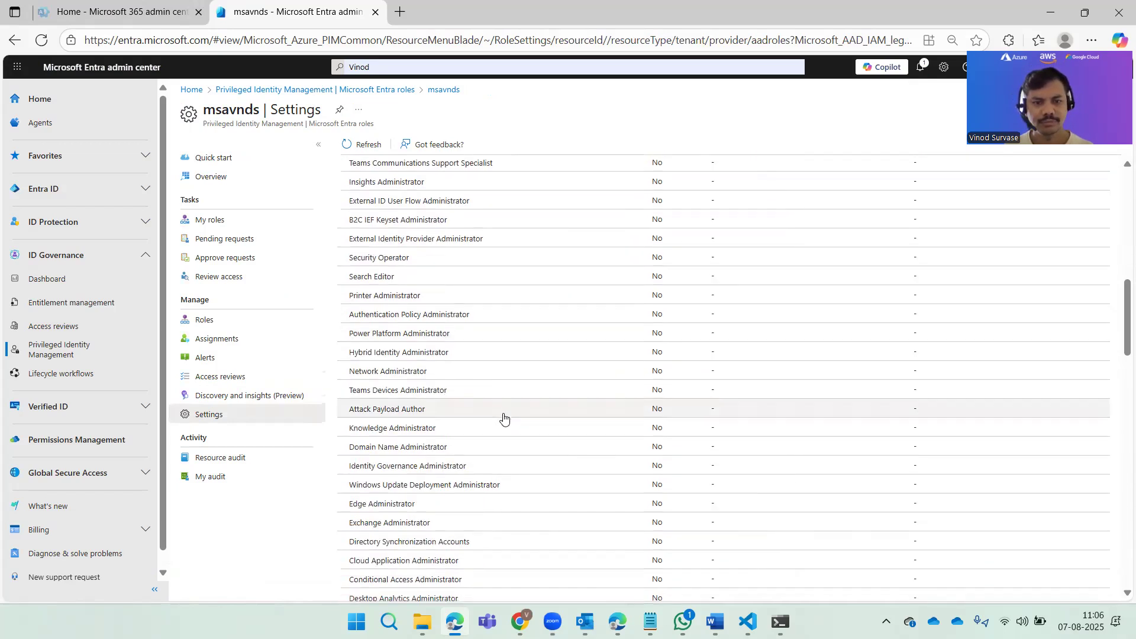
{"action": "scroll", "coordinate": [506, 423], "scroll_direction": "down", "scroll_amount": 10}
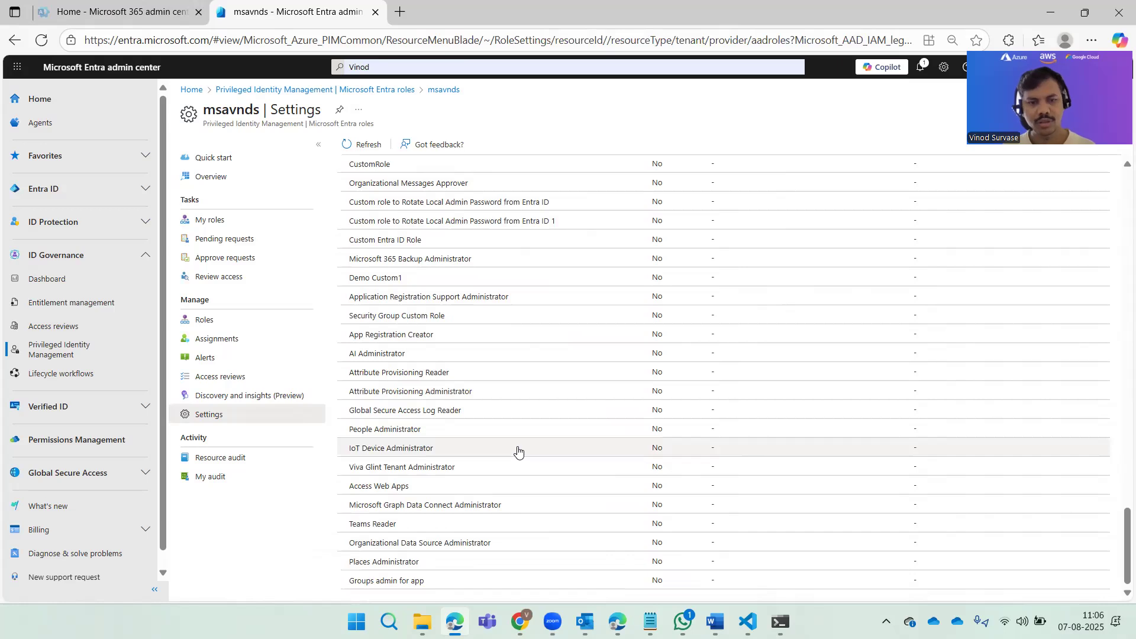
{"action": "scroll", "coordinate": [509, 447], "scroll_direction": "up", "scroll_amount": 20}
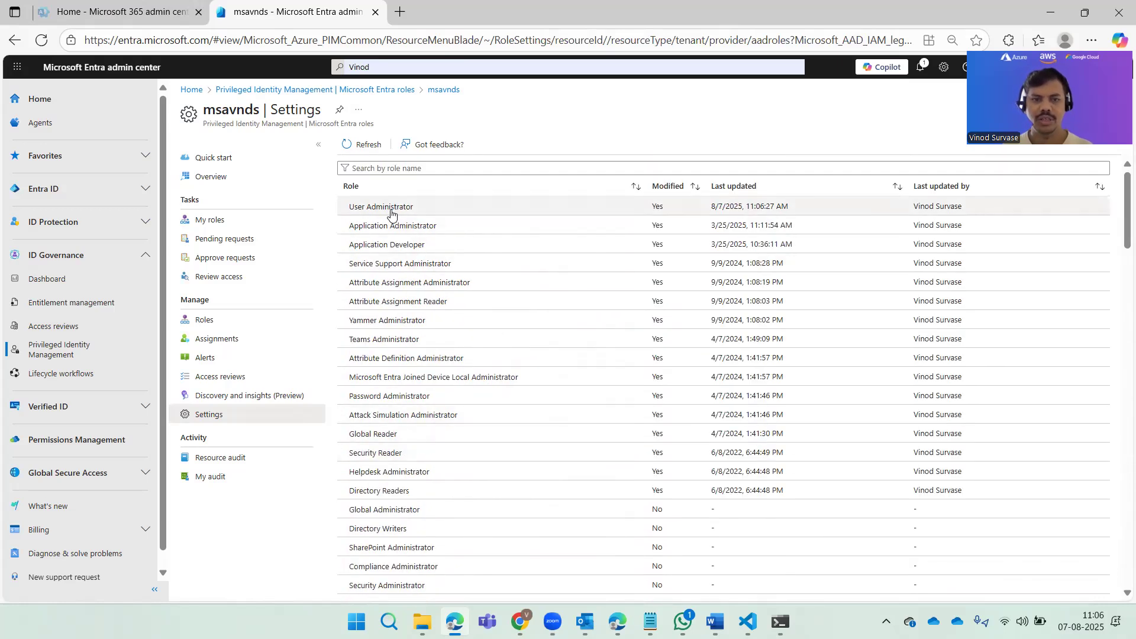
{"action": "left_click", "coordinate": [389, 210]}
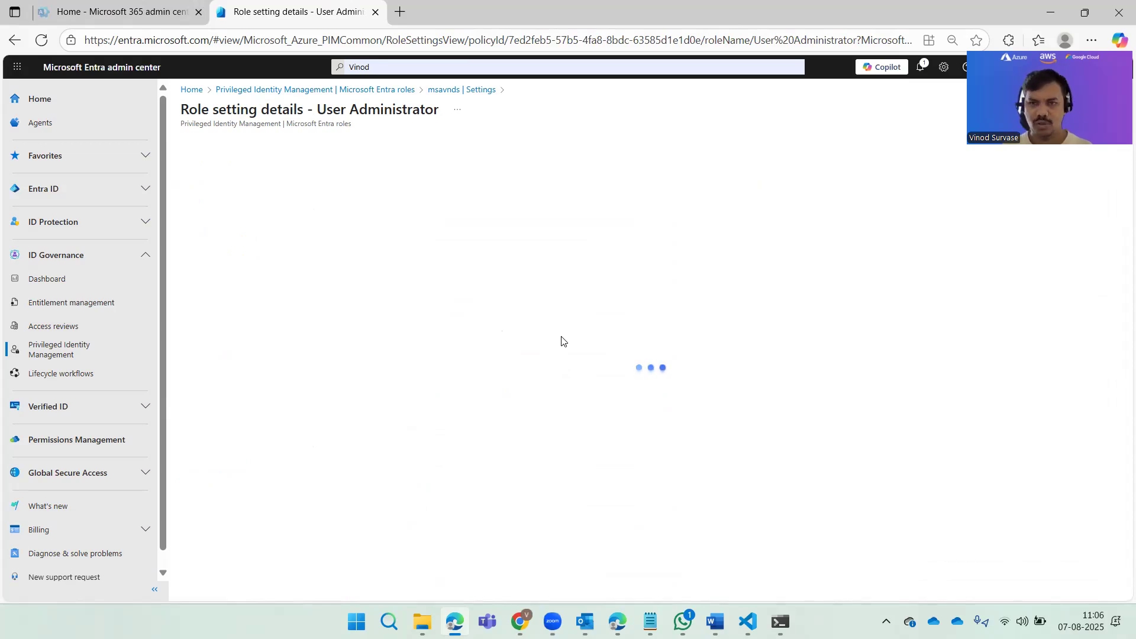
Step: Review the User Administrator role's saved activation, assignment and notification settings
{"action": "scroll", "coordinate": [557, 342], "scroll_direction": "down", "scroll_amount": 3}
{"action": "scroll", "coordinate": [556, 343], "scroll_direction": "up", "scroll_amount": 3}
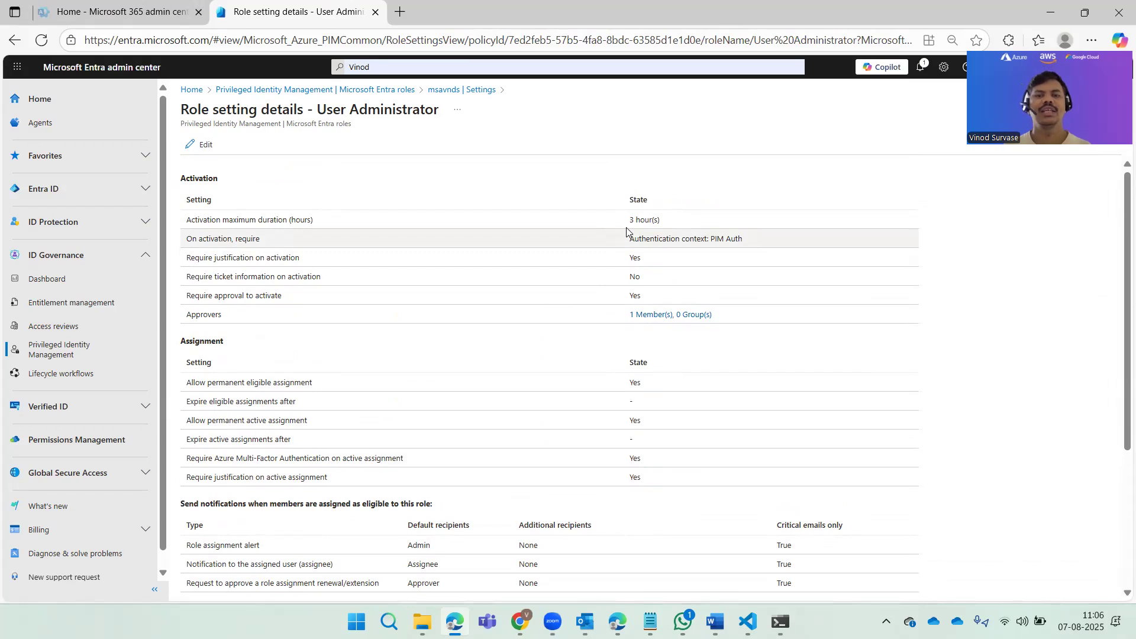
{"action": "left_click_drag", "start_coordinate": [624, 223], "coordinate": [746, 256]}
{"action": "left_click", "coordinate": [1003, 370]}
{"action": "scroll", "coordinate": [984, 367], "scroll_direction": "down", "scroll_amount": 1}
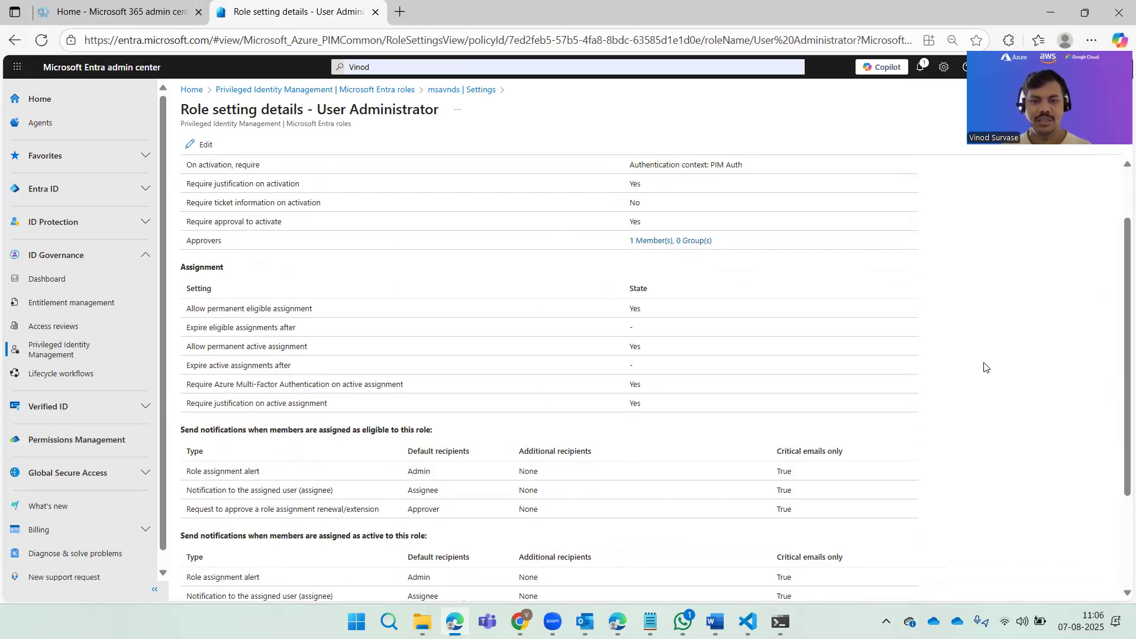
{"action": "scroll", "coordinate": [792, 390], "scroll_direction": "down", "scroll_amount": 1}
{"action": "left_click_drag", "start_coordinate": [612, 317], "coordinate": [646, 330]}
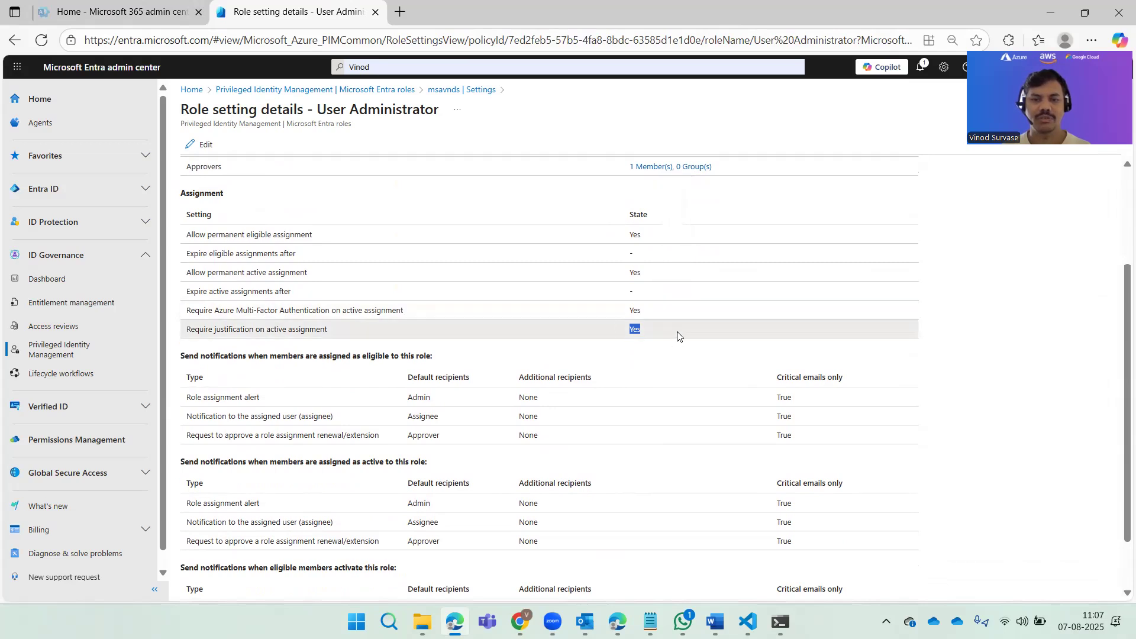
{"action": "left_click", "coordinate": [1031, 354]}
{"action": "scroll", "coordinate": [1029, 352], "scroll_direction": "down", "scroll_amount": 1}
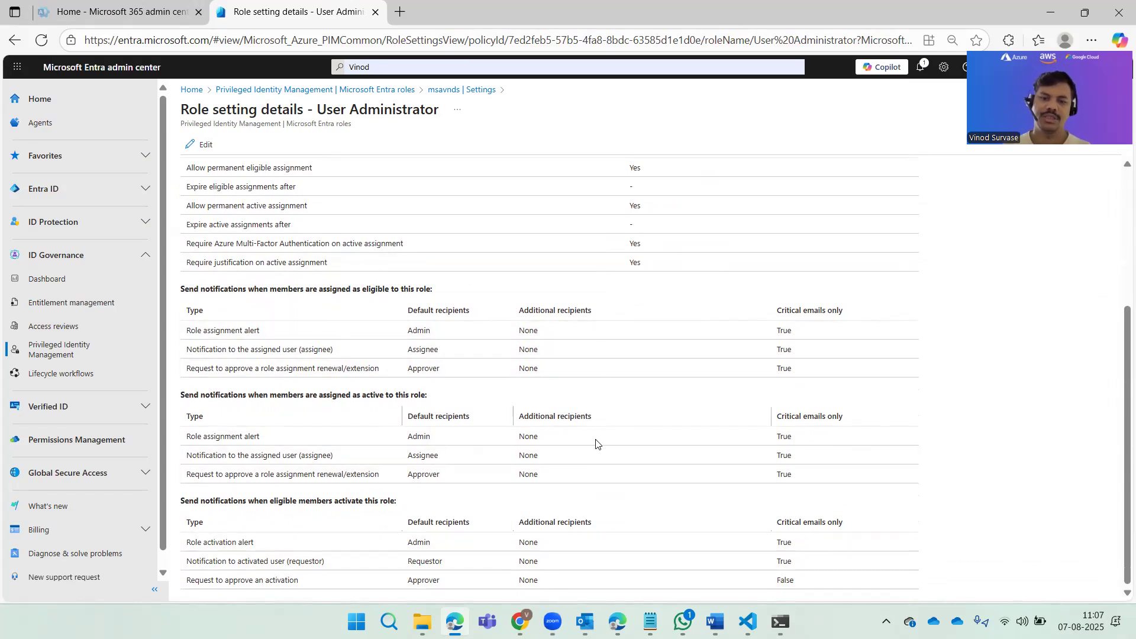
{"action": "scroll", "coordinate": [759, 414], "scroll_direction": "up", "scroll_amount": 3}
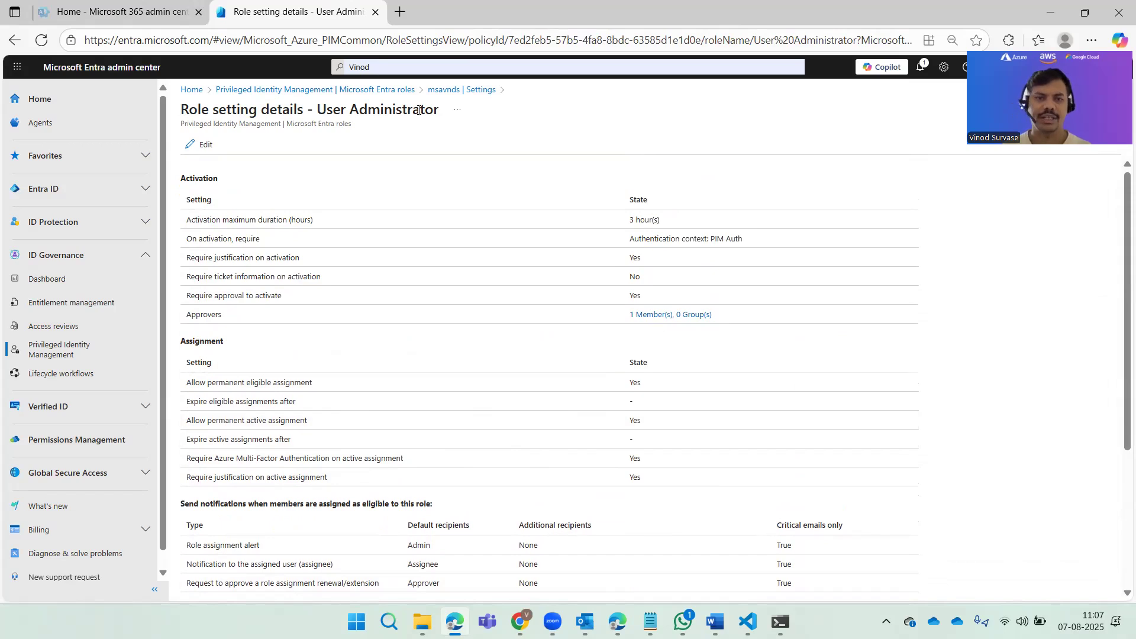
Step: Review the custom Groups admin for app role's activation, assignment and notification settings, and return to the role settings list
{"action": "left_click", "coordinate": [450, 89]}
{"action": "scroll", "coordinate": [569, 447], "scroll_direction": "down", "scroll_amount": 15}
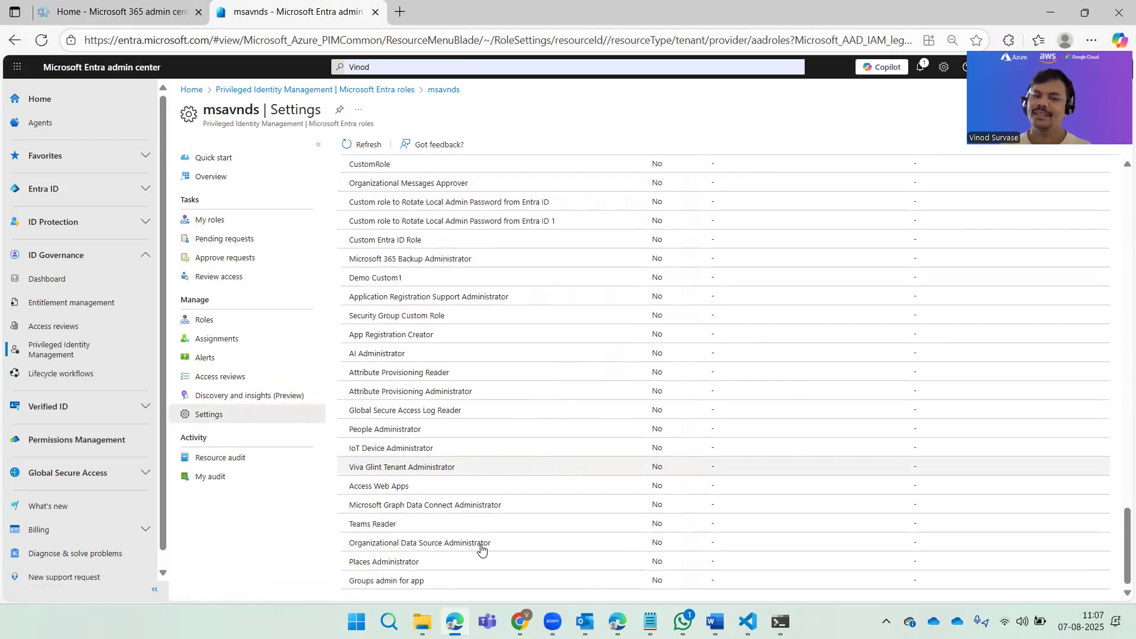
{"action": "left_click", "coordinate": [390, 582]}
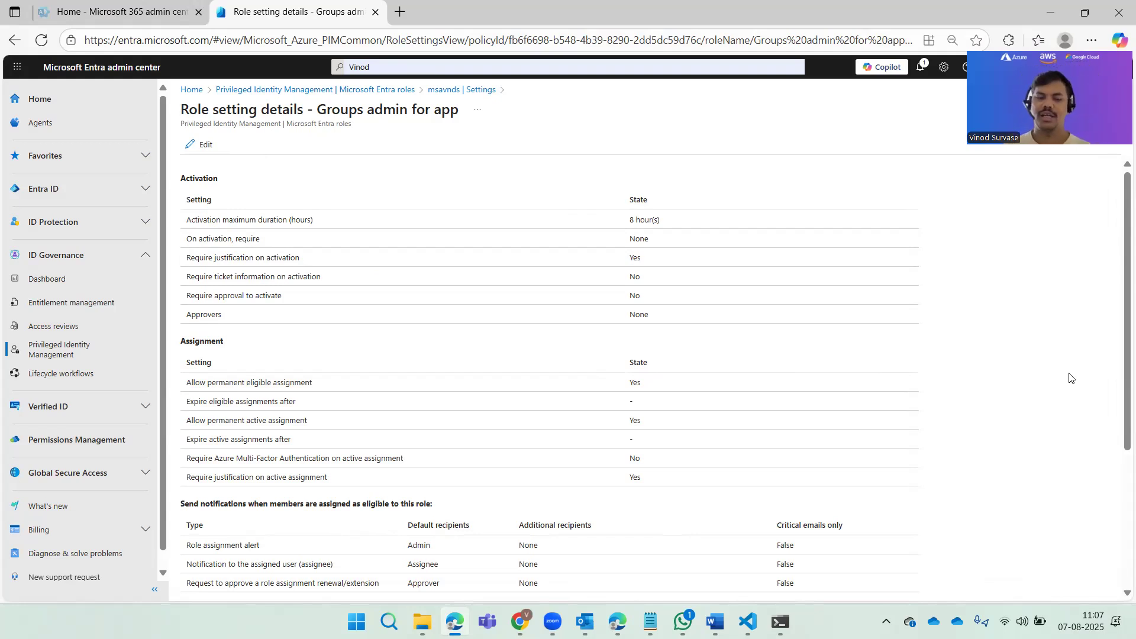
{"action": "scroll", "coordinate": [1080, 393], "scroll_direction": "down", "scroll_amount": 3}
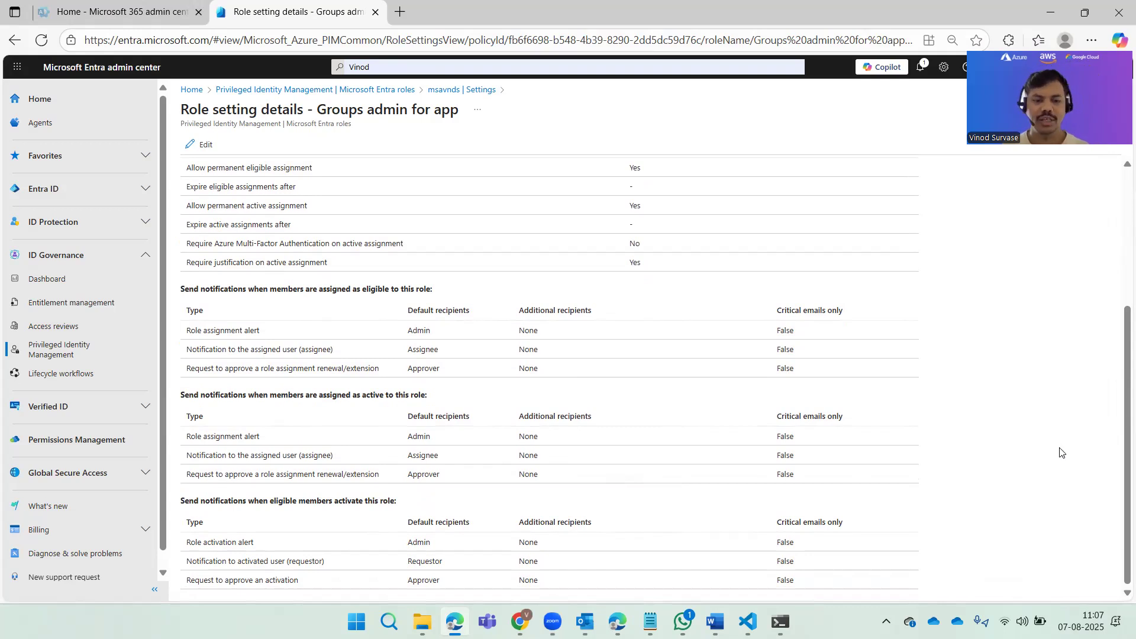
{"action": "scroll", "coordinate": [1060, 452], "scroll_direction": "up", "scroll_amount": 3}
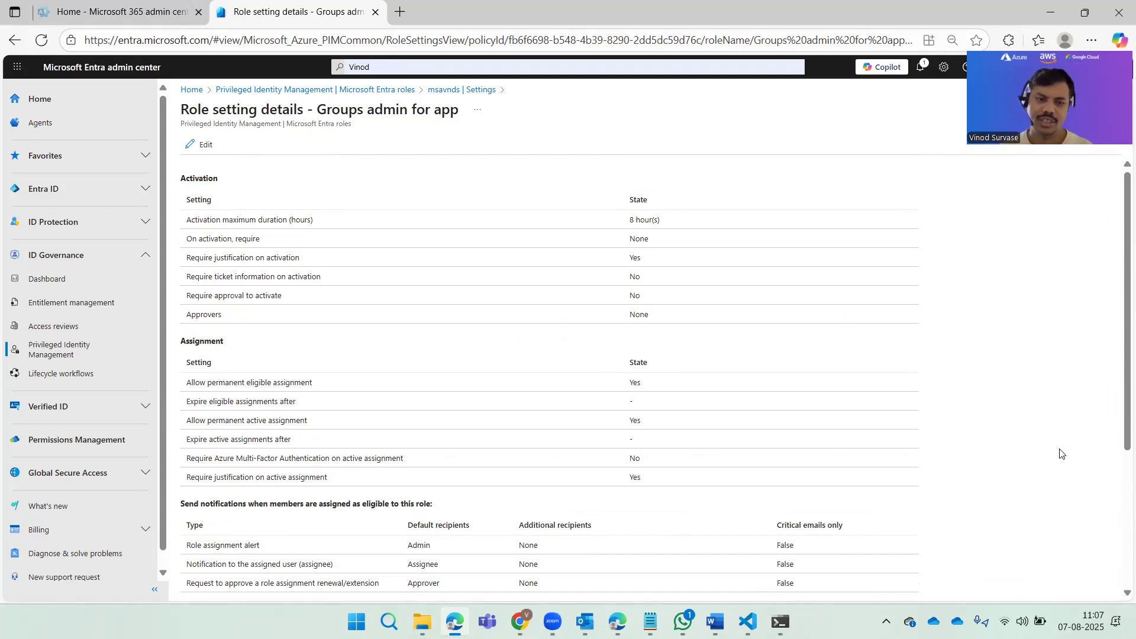
{"action": "scroll", "coordinate": [1058, 482], "scroll_direction": "down", "scroll_amount": 3}
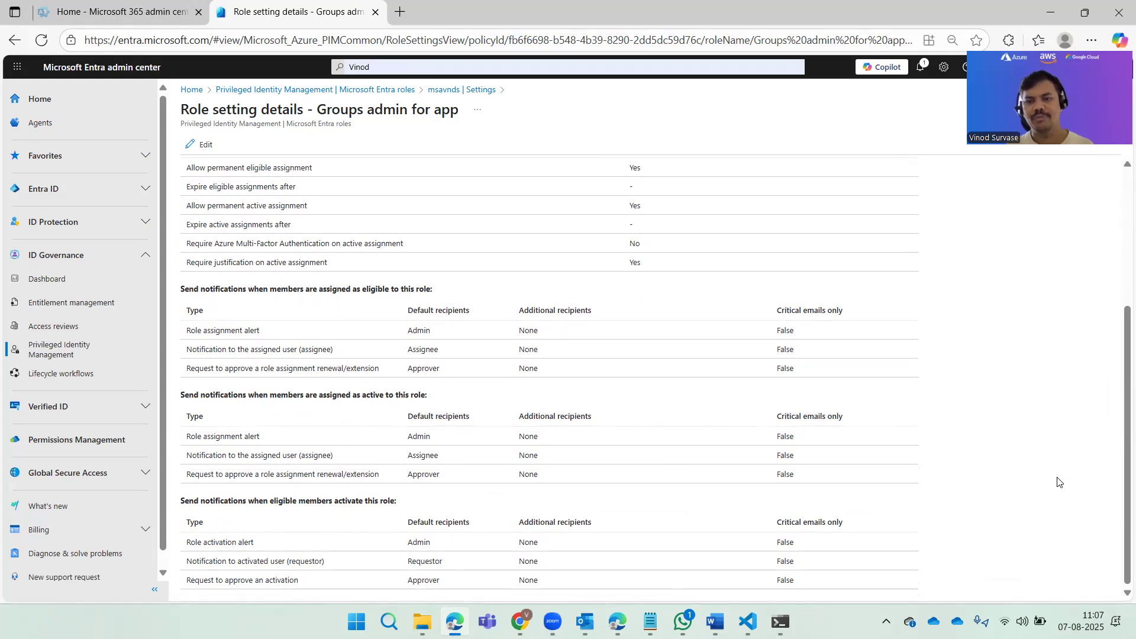
{"action": "scroll", "coordinate": [1059, 482], "scroll_direction": "up", "scroll_amount": 3}
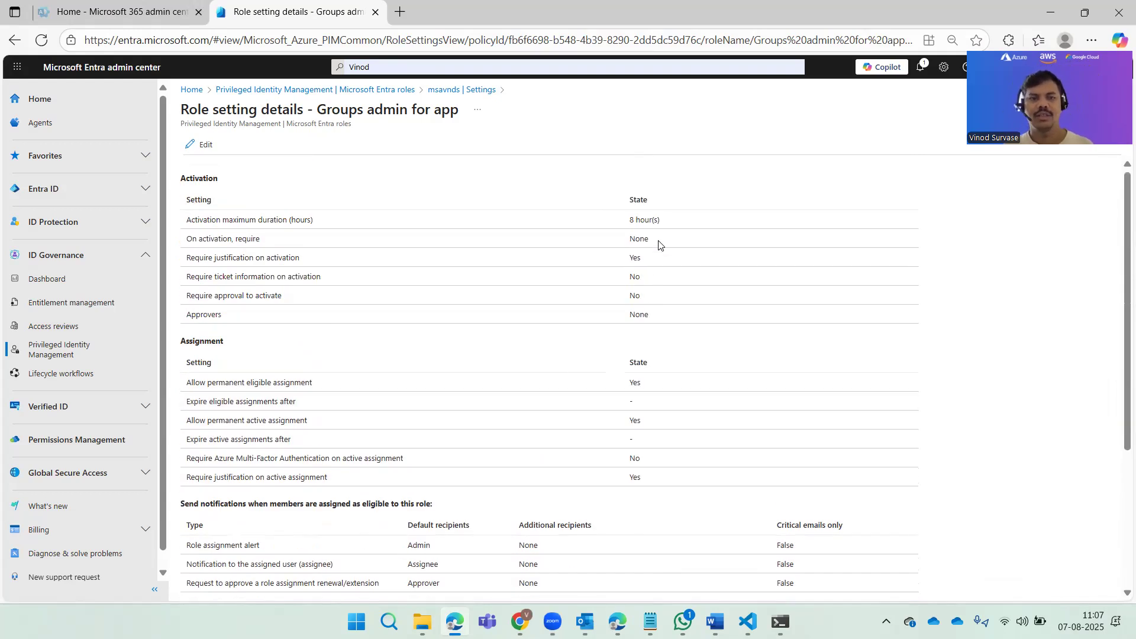
{"action": "left_click", "coordinate": [458, 91]}
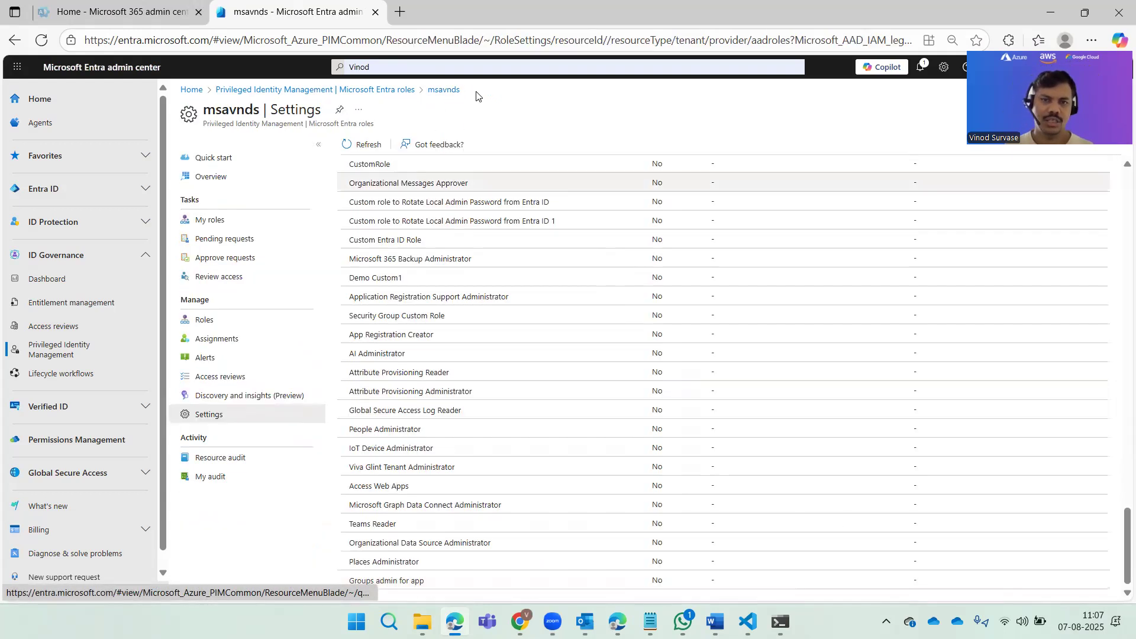